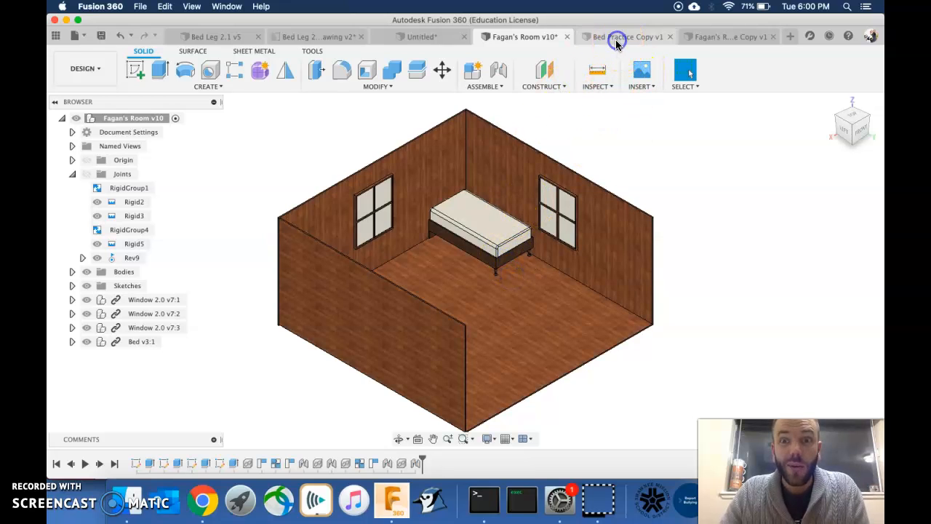
Switch to the Bed Practice Copy design and examine the bed's frame and legs from the top, front, side and back.
left_click(616, 37)
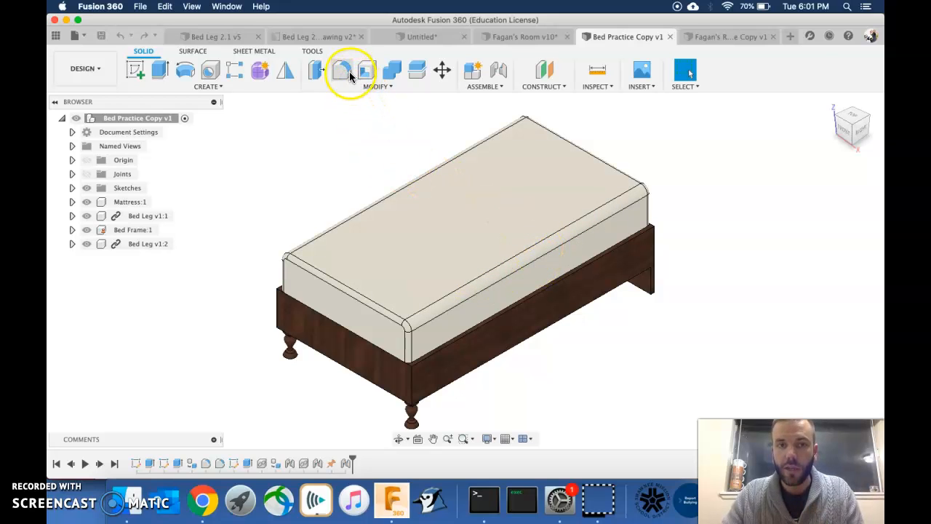
left_click_drag(841, 119, 846, 125)
left_click(846, 122)
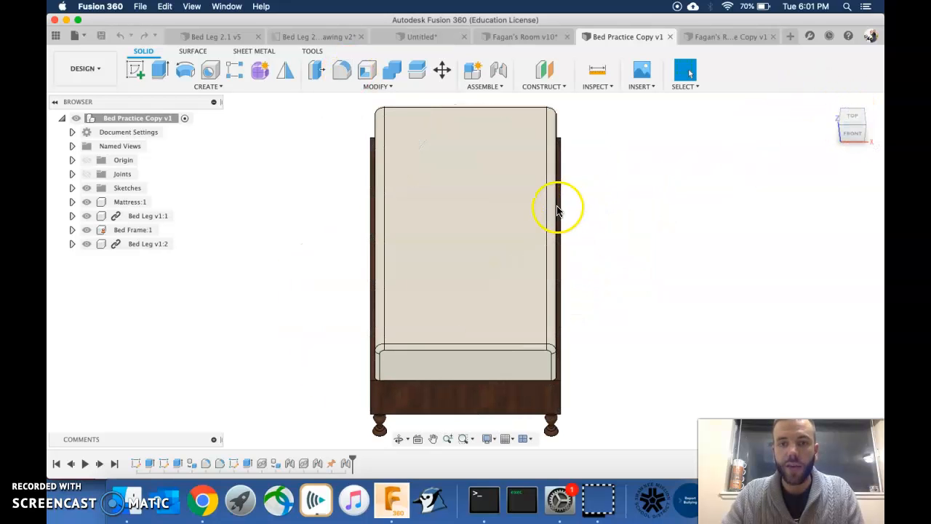
left_click(850, 136)
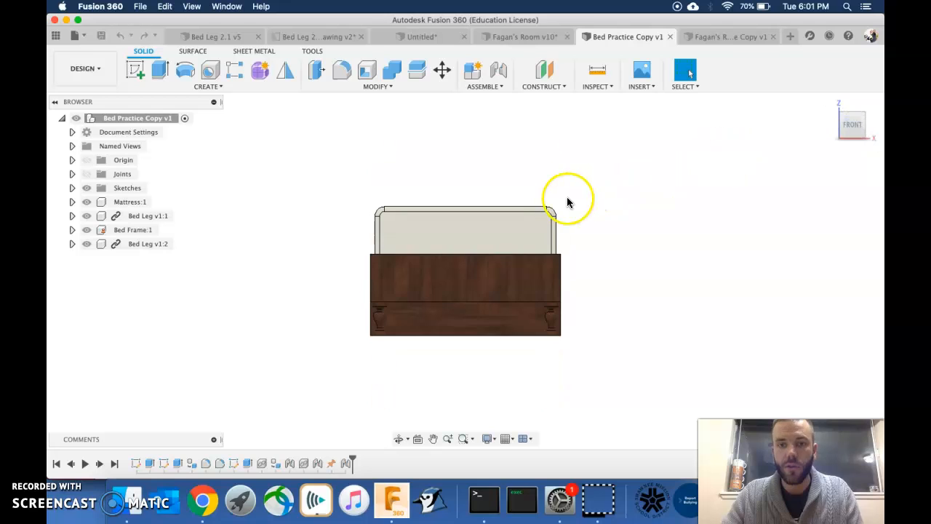
left_click(872, 127)
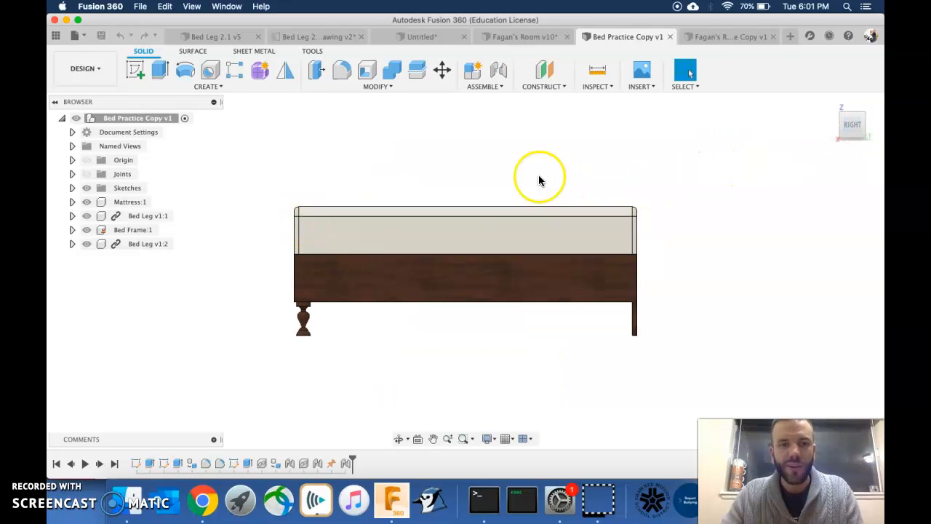
left_click(829, 105)
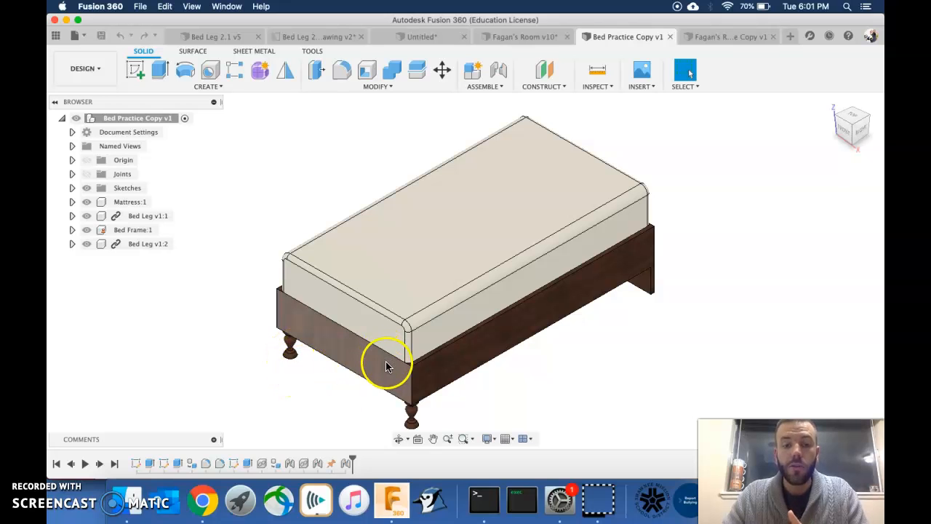
left_click(859, 130)
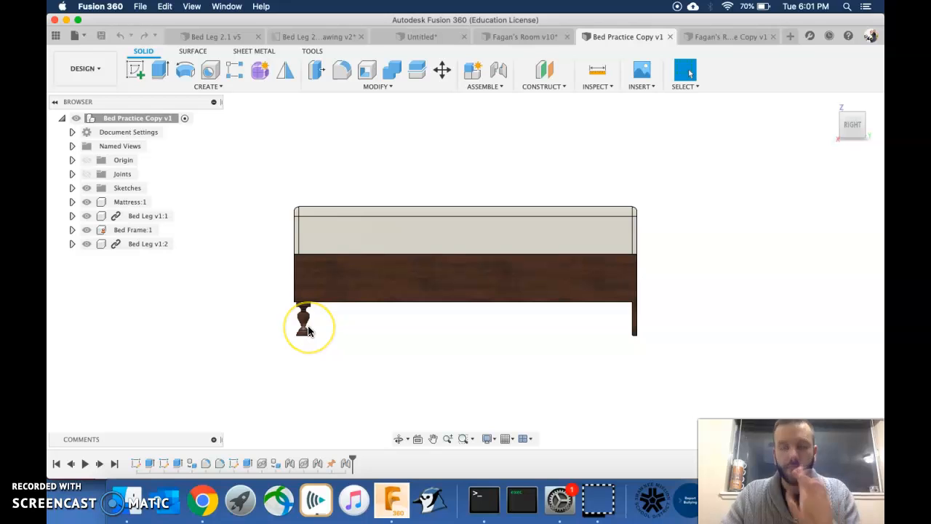
left_click(448, 286)
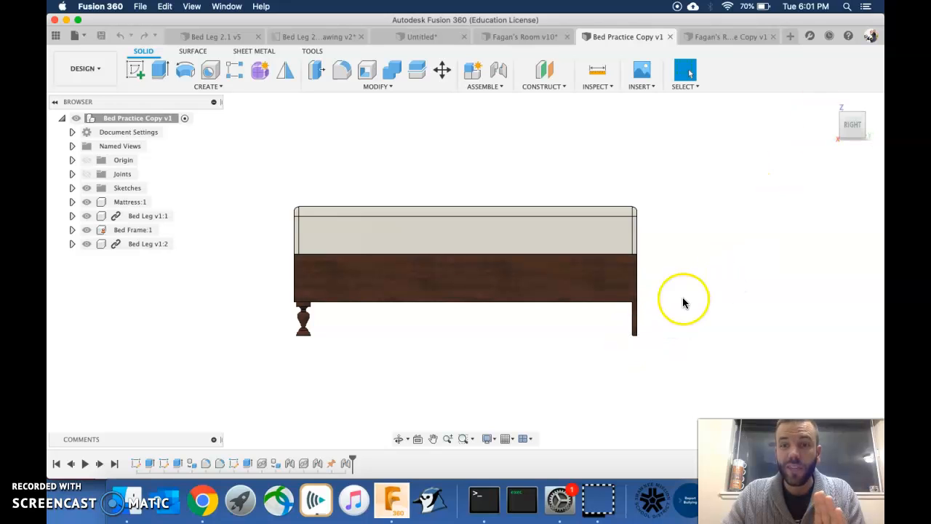
left_click(852, 129)
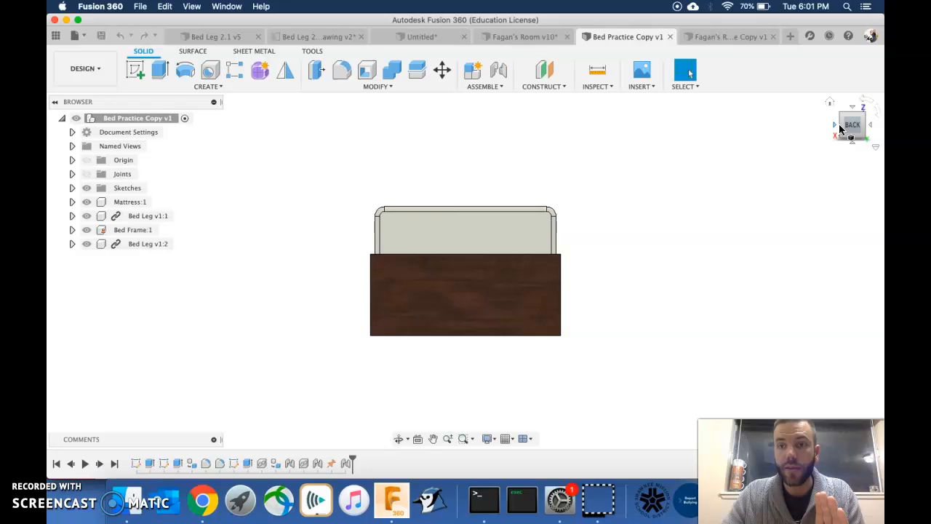
left_click(838, 127)
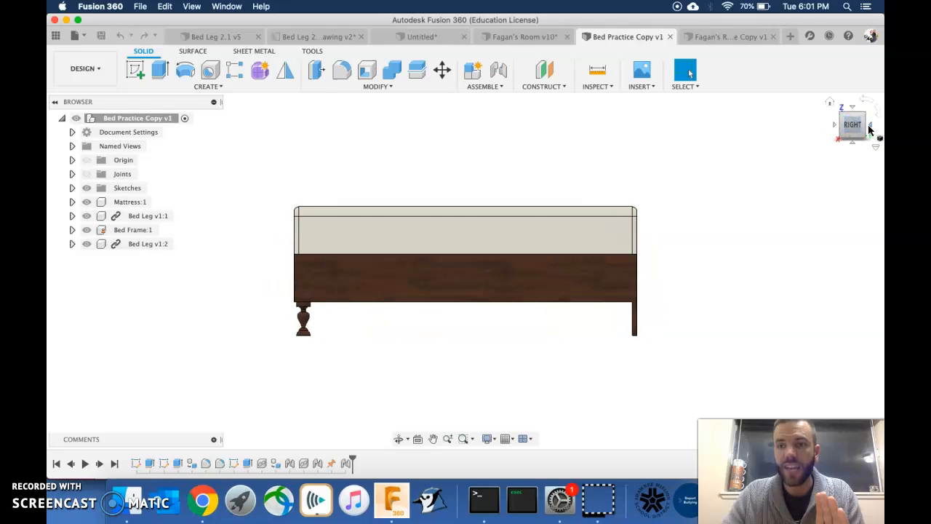
left_click(863, 128)
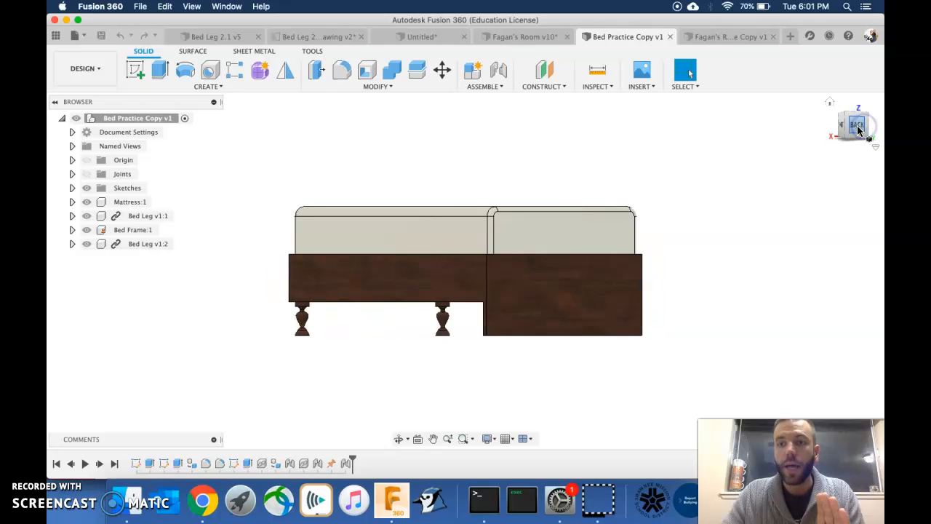
left_click(829, 102)
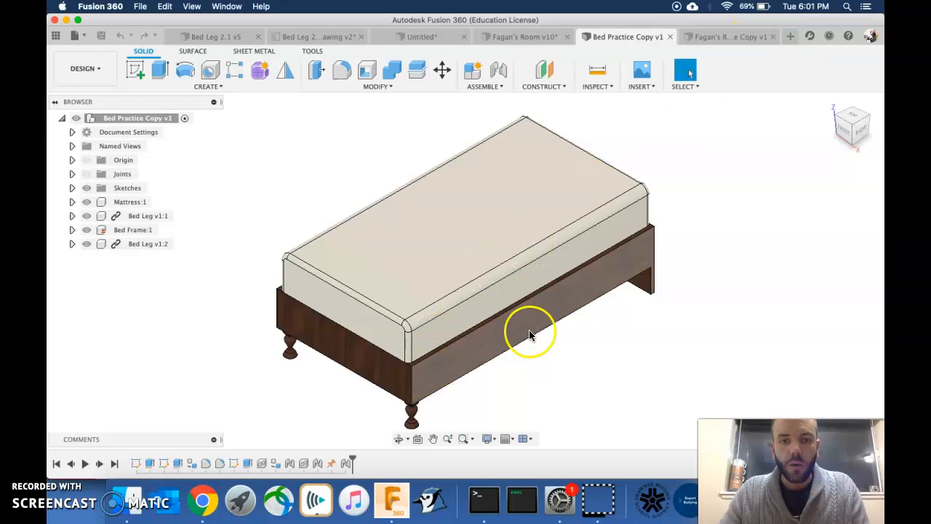
left_click(844, 141)
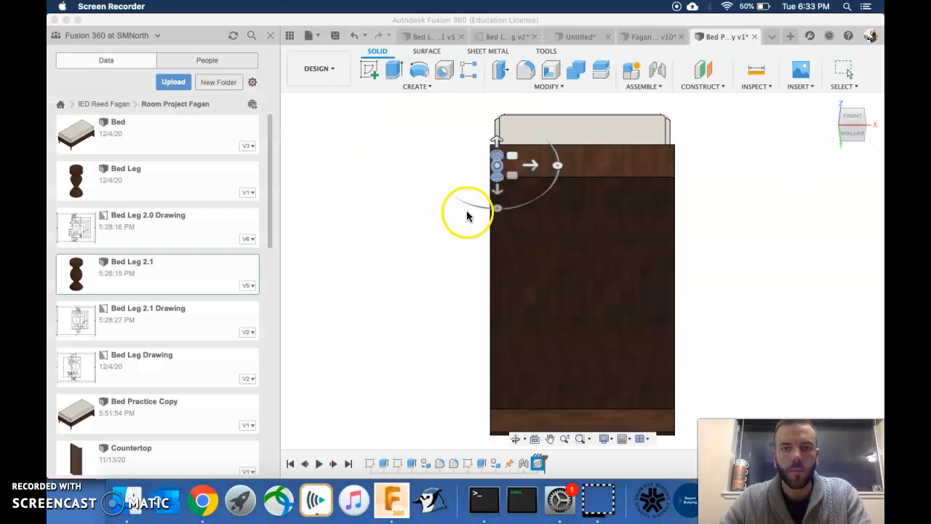
Hide the project file list and cancel the pending Move/Copy of the bed leg.
left_click(270, 35)
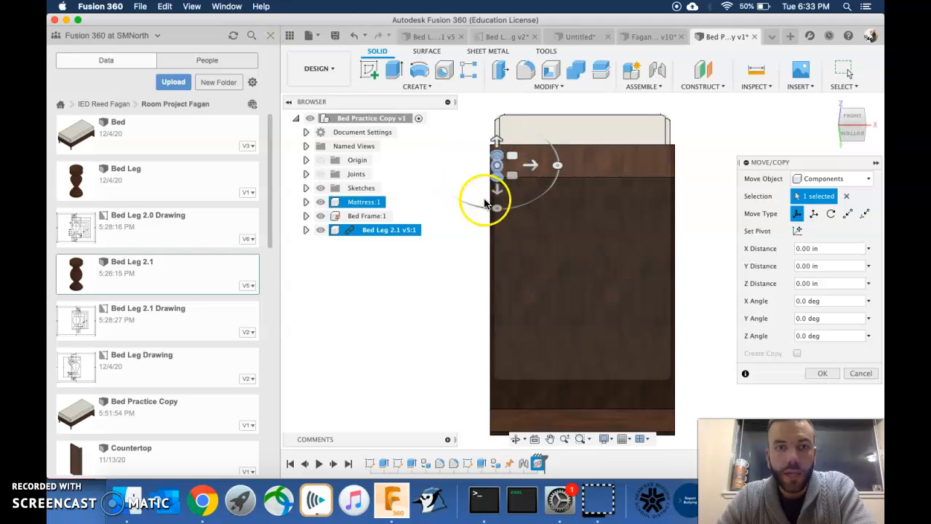
left_click(270, 37)
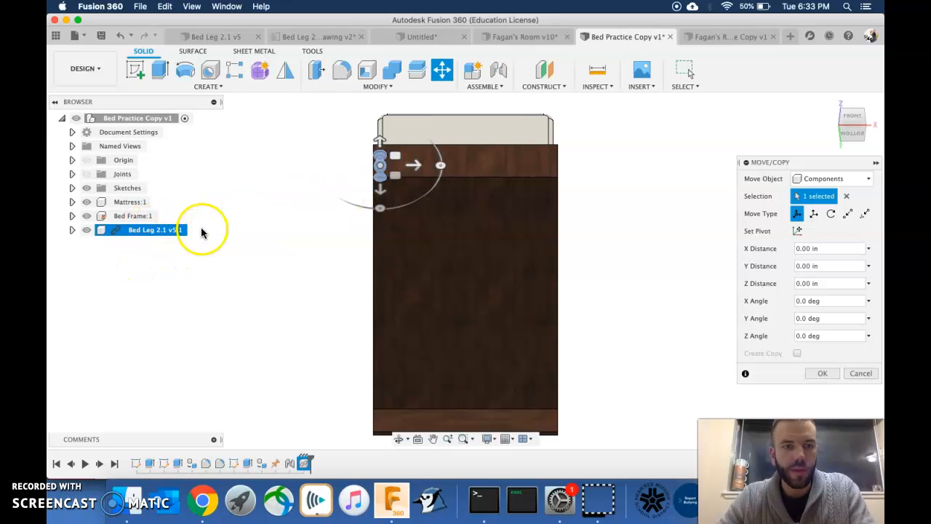
left_click(862, 374)
left_click(310, 267)
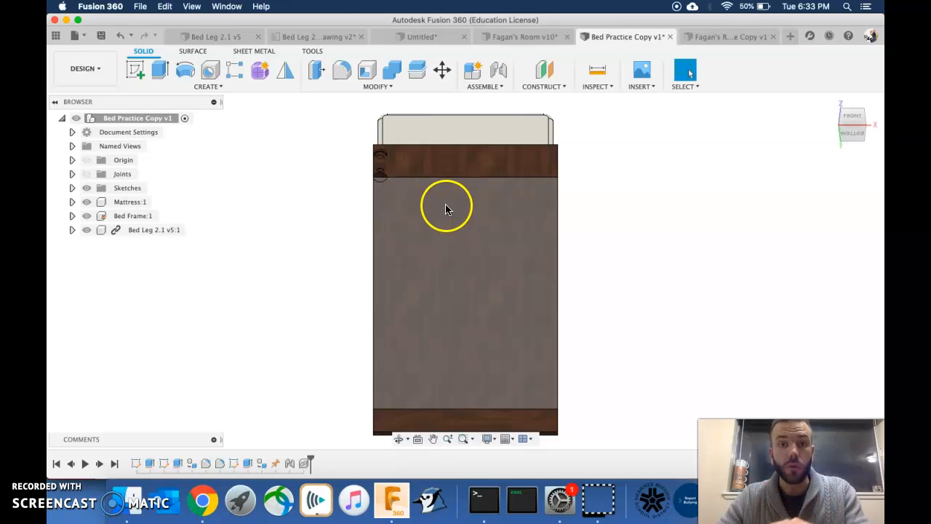
Check the Bed Frame component's grounding option and test whether the frame can be moved.
left_click(146, 119)
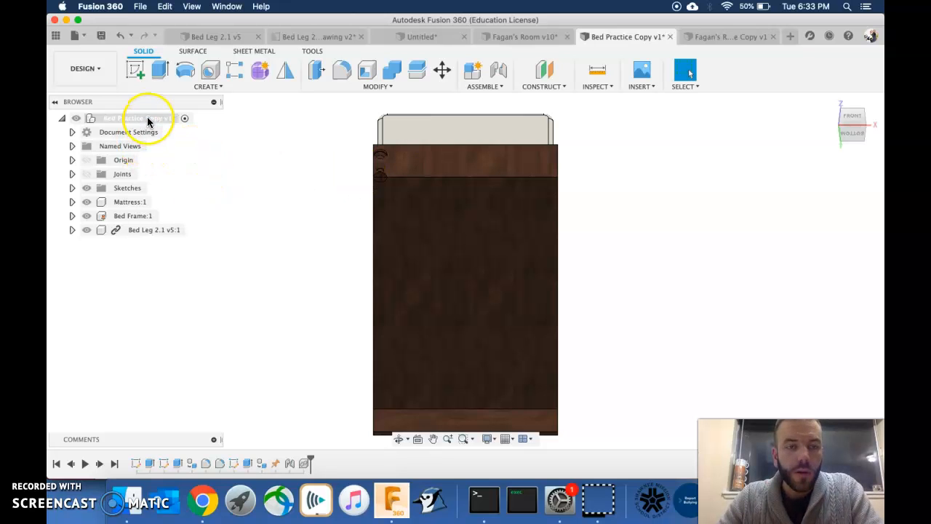
left_click(149, 157)
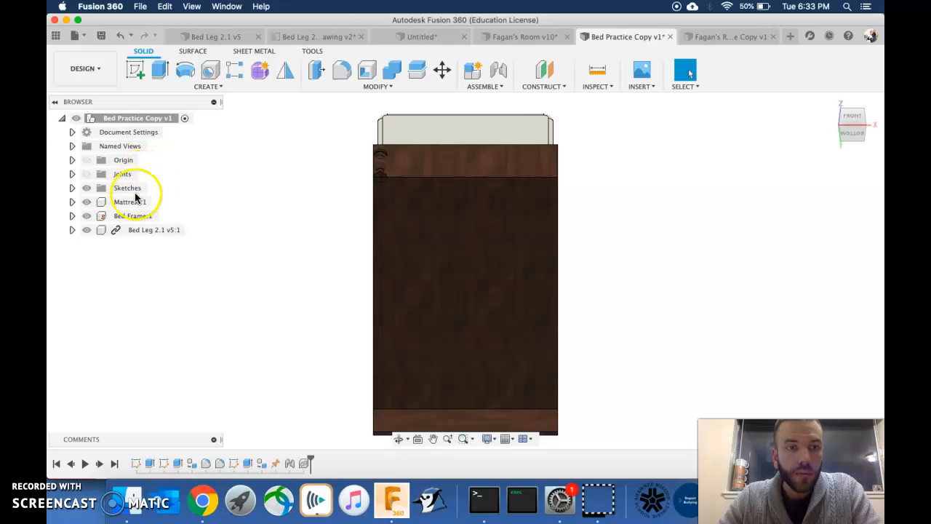
left_click(131, 216)
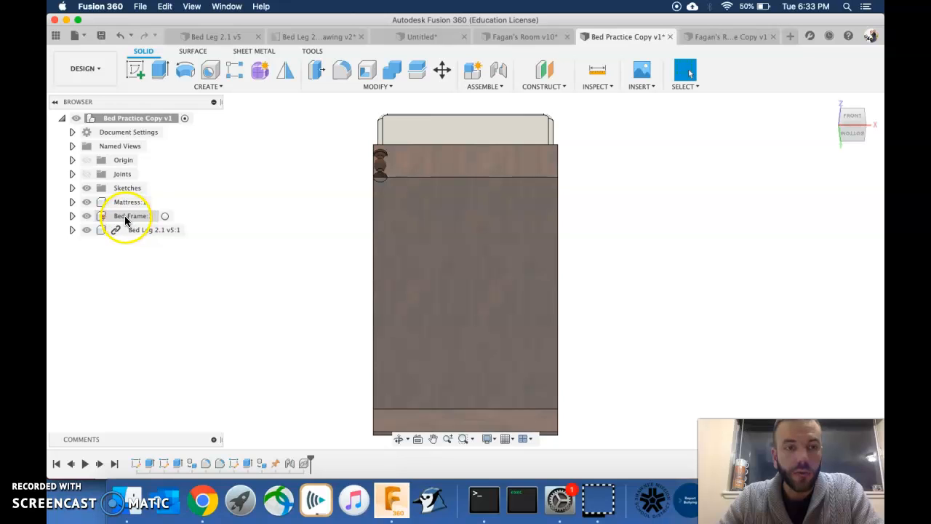
right_click(124, 221)
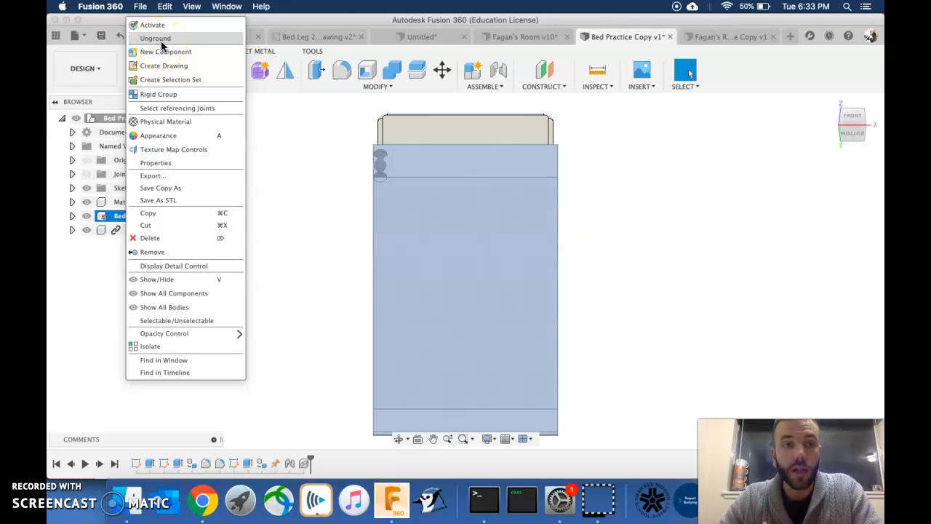
left_click(80, 217)
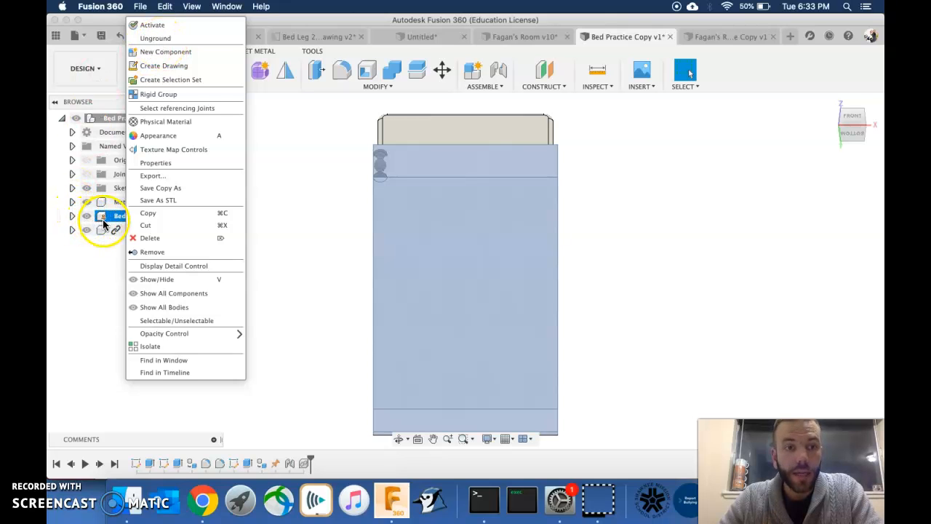
left_click(100, 302)
left_click(614, 230)
mouse_move(614, 227)
left_mouse_down()
mouse_move(587, 270)
mouse_move(494, 287)
left_mouse_up()
left_click(635, 233)
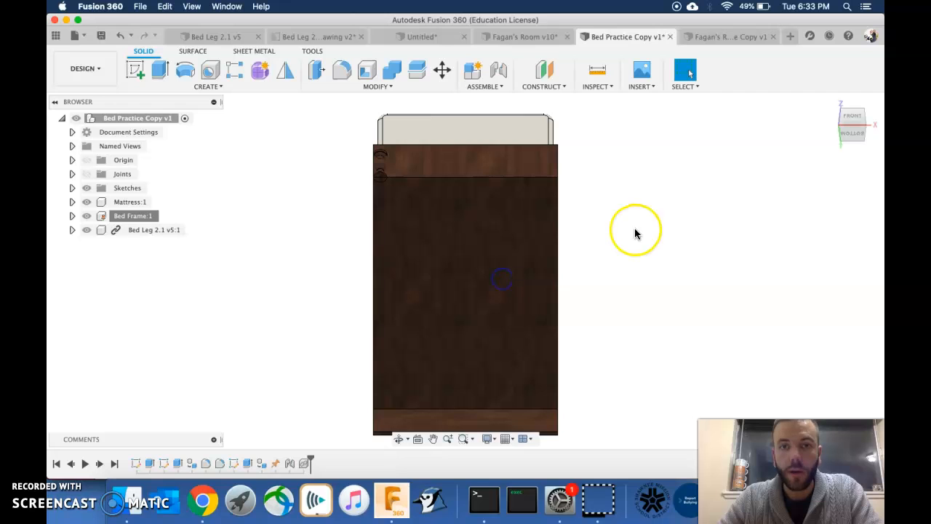
Move the bed leg off the frame into the empty space beside the bed.
left_click(381, 166)
mouse_move(381, 166)
left_mouse_down()
mouse_move(344, 177)
mouse_move(328, 195)
left_mouse_up()
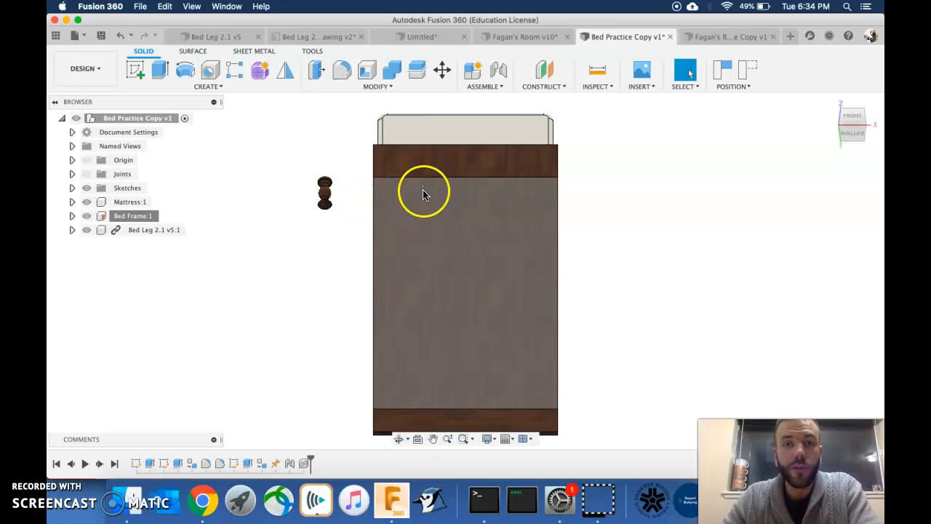
left_click_drag(324, 196, 302, 246)
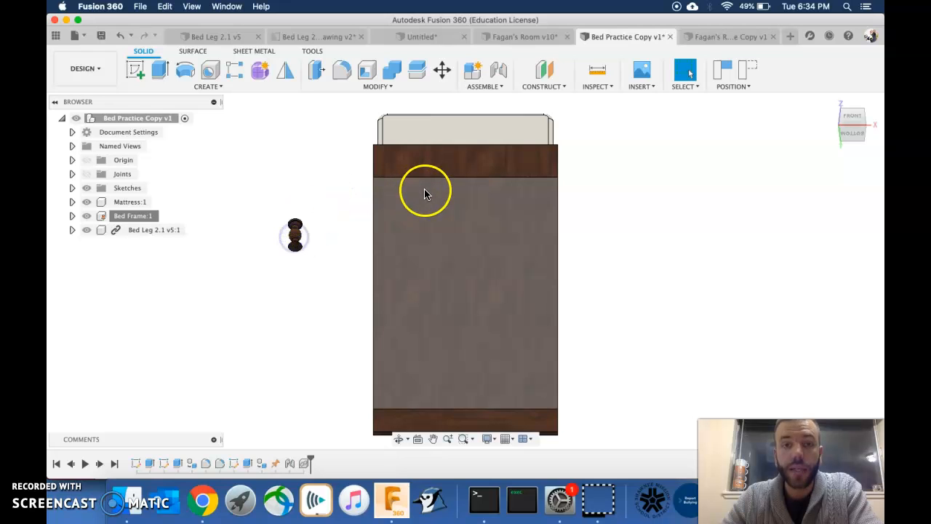
left_click(420, 201)
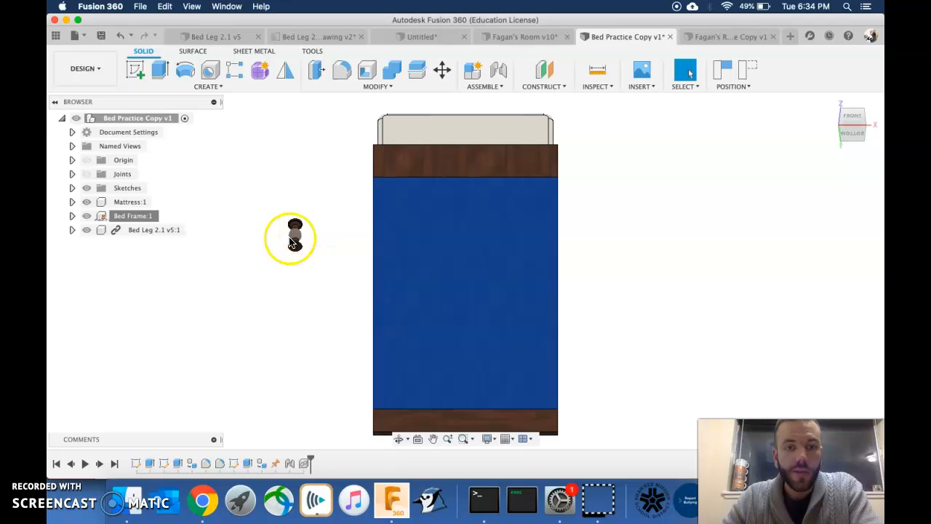
left_click(350, 233)
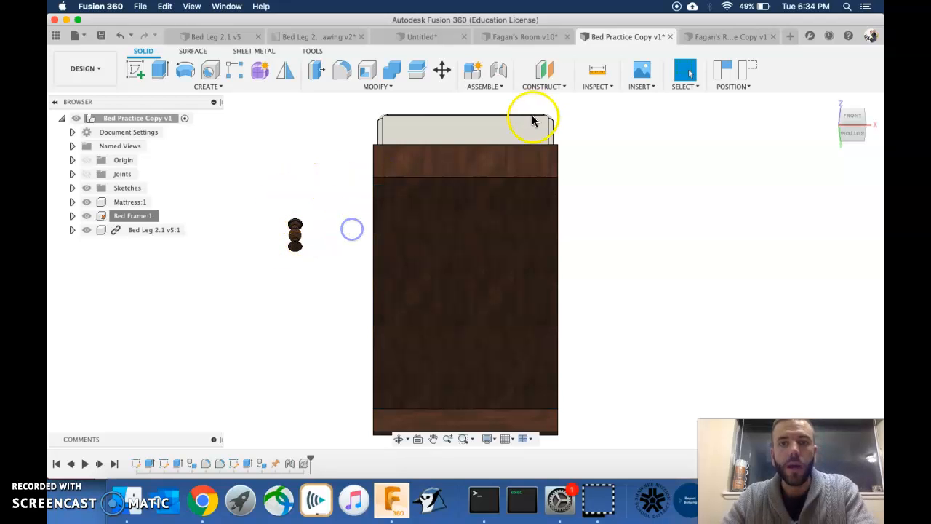
Start a joint, capture the moved leg's position, and check that the motion type is Rigid.
left_click(502, 87)
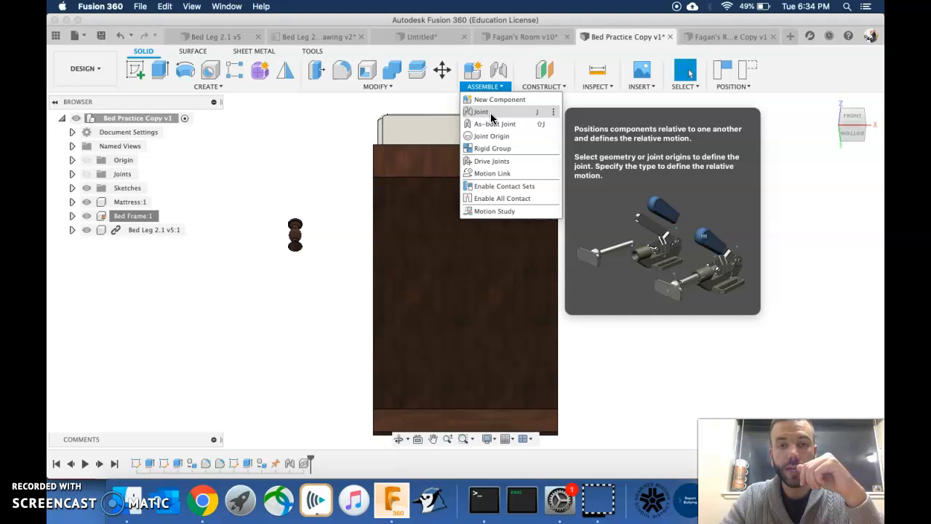
left_click(492, 115)
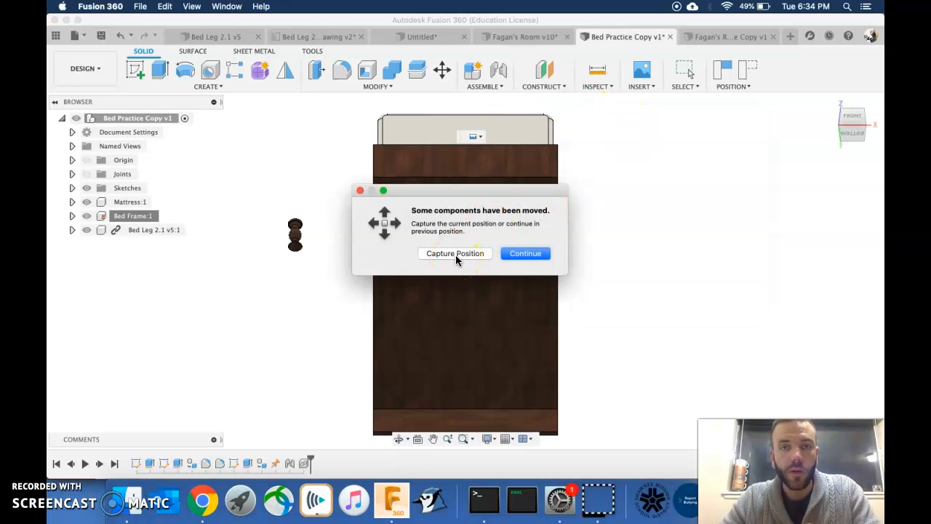
left_click(457, 254)
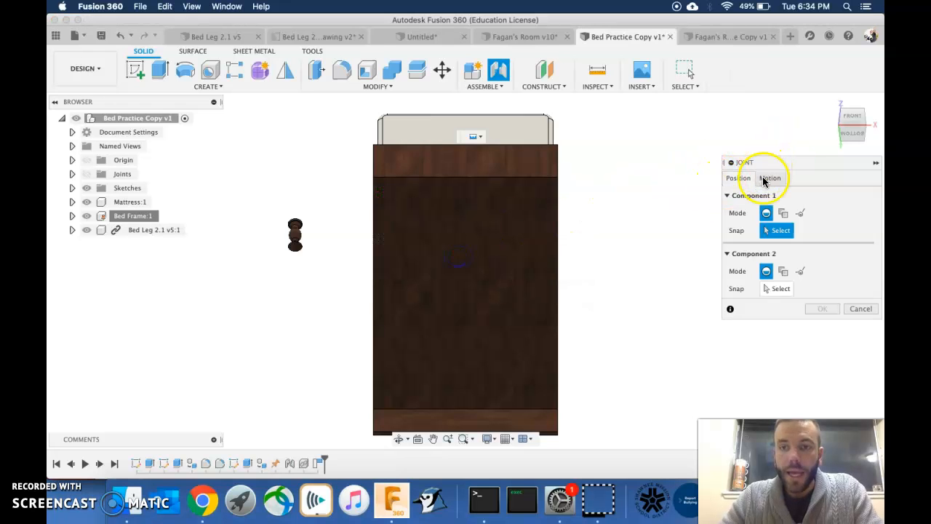
left_click(768, 178)
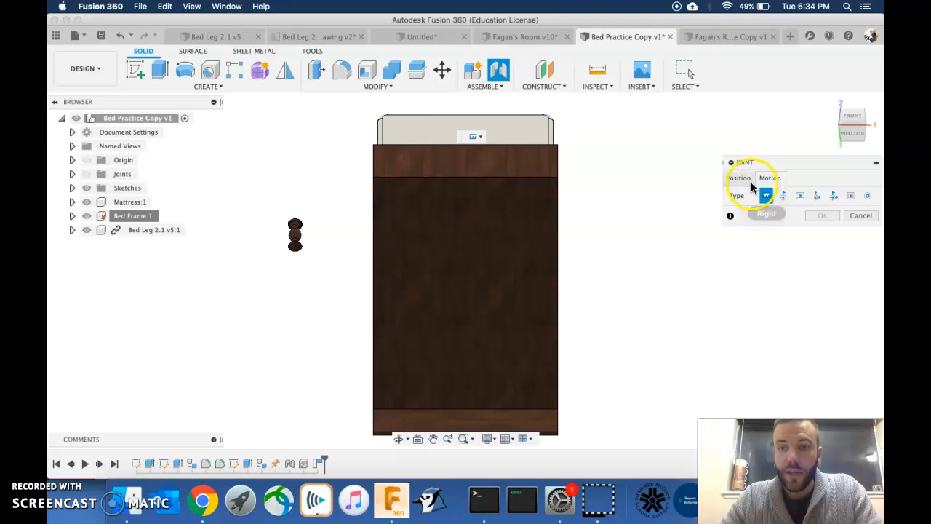
left_click(738, 178)
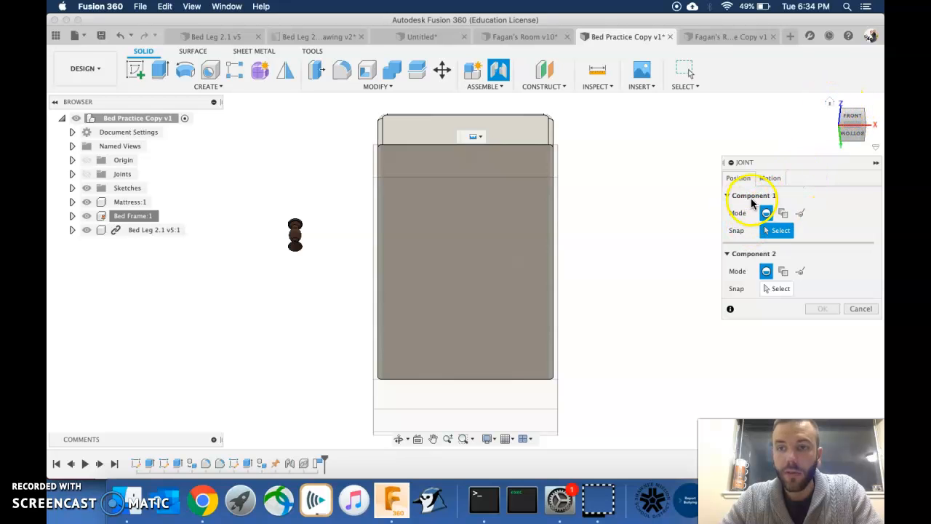
Set the centre of the bed leg's top face as the snap point for the joint's first component.
left_click(830, 106)
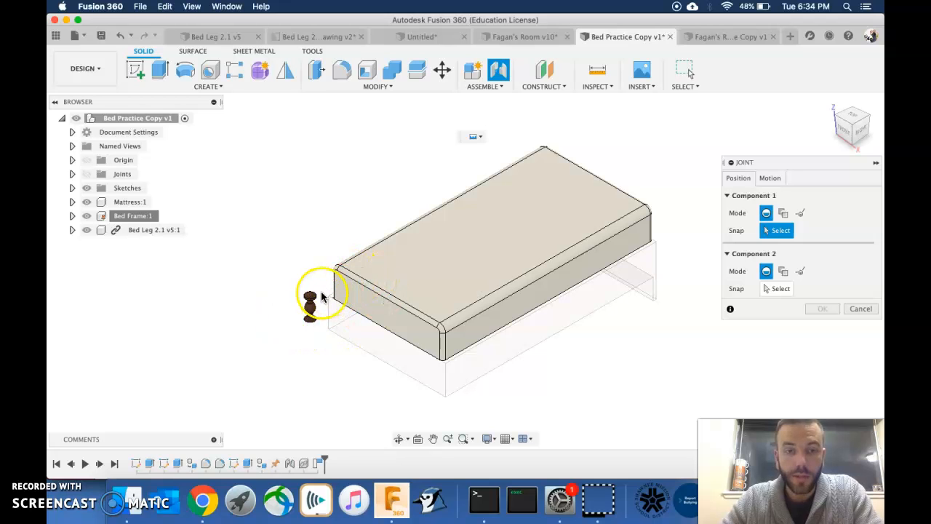
scroll(311, 292, "up", 3)
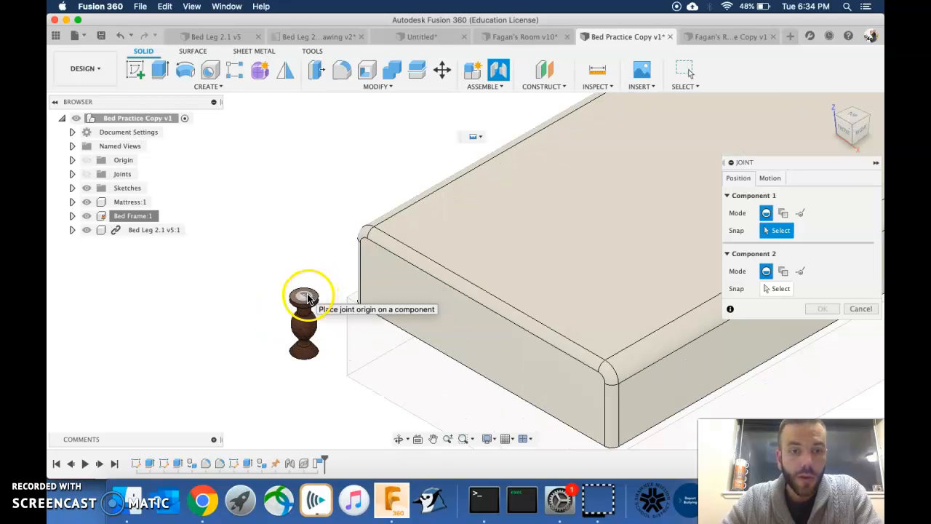
scroll(305, 299, "up", 2)
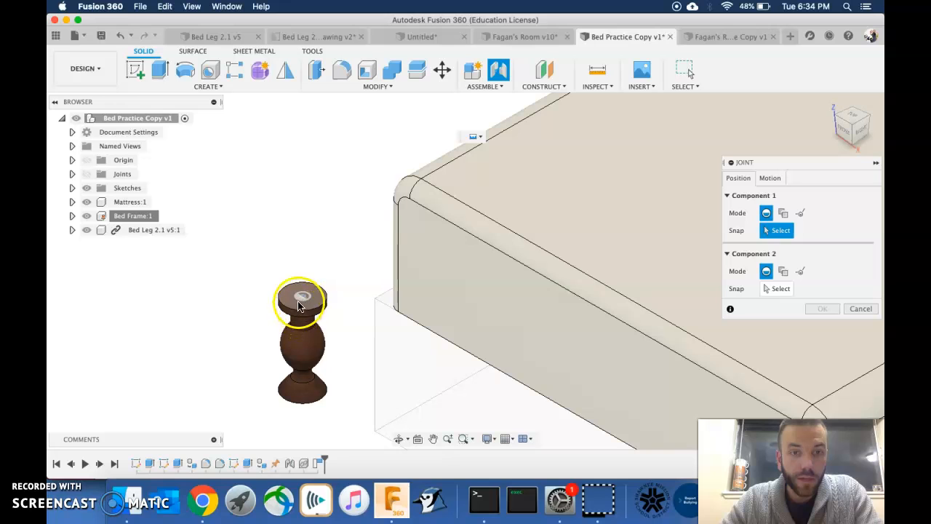
left_click(304, 300)
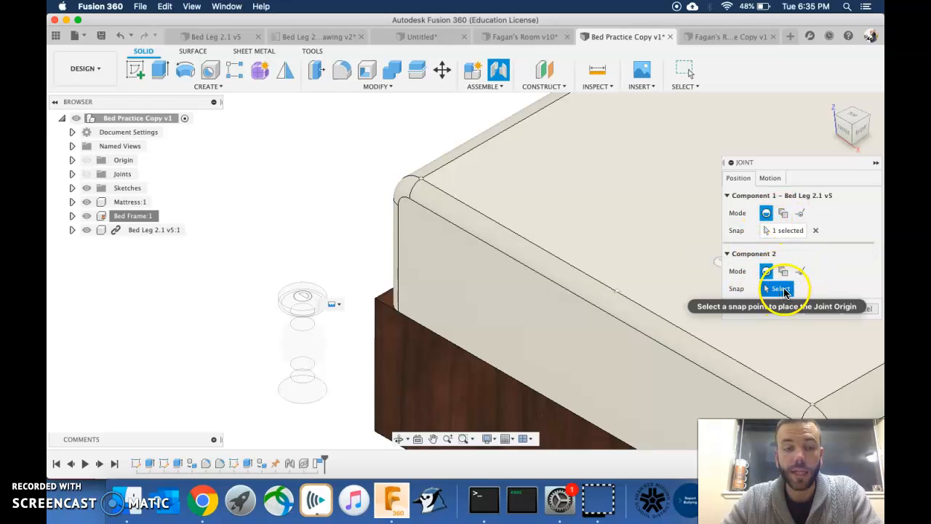
Set the front-left corner of the bed frame's underside as the snap point for the joint's second component.
left_click(846, 142)
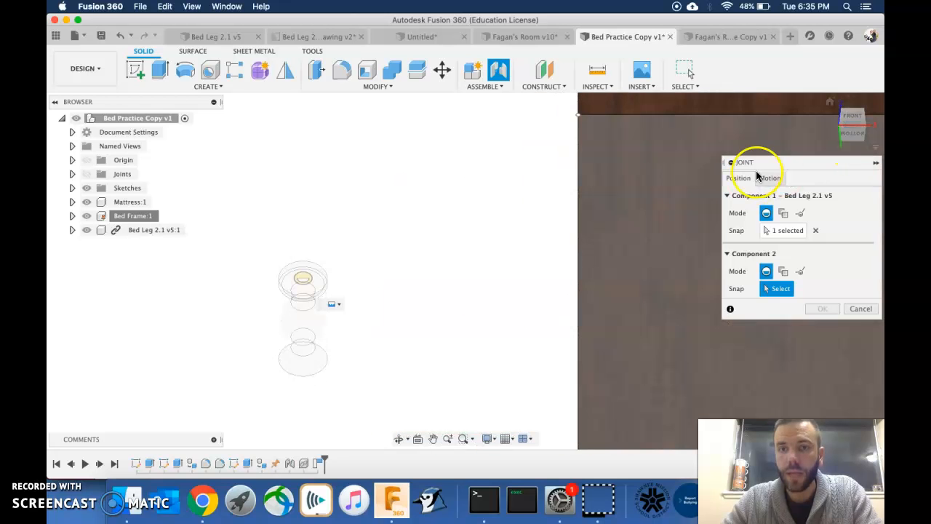
middle_click_drag(637, 184, 392, 244)
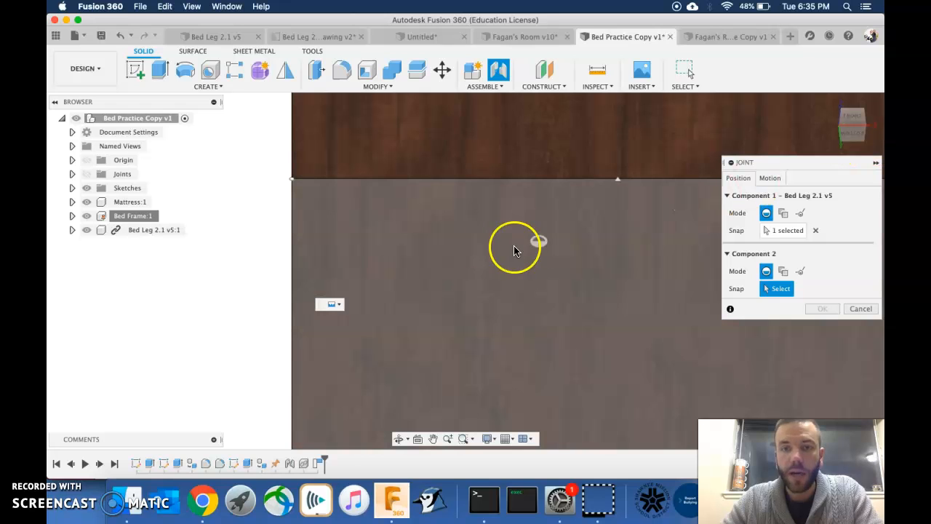
left_click(412, 251)
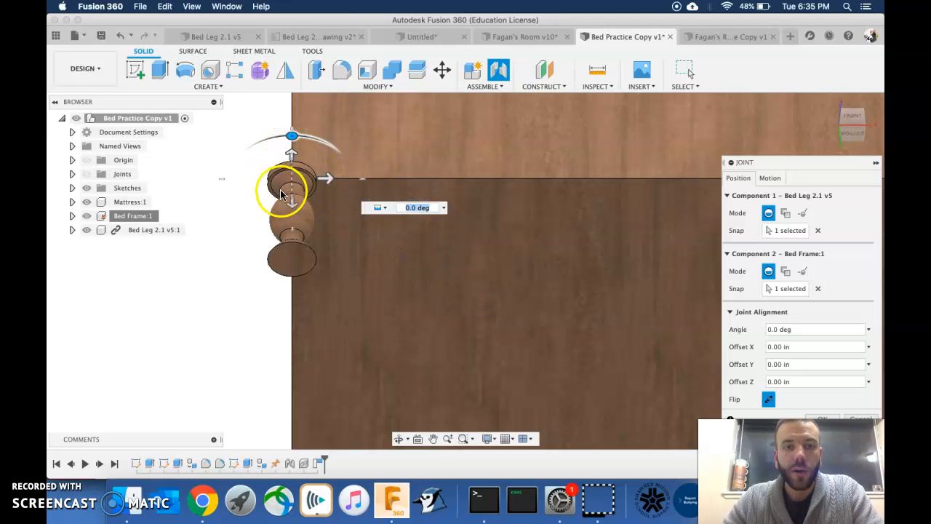
Offset the bed leg from the frame corner by 2 in in X and -2 in in Y, and finish the joint.
left_click(856, 136)
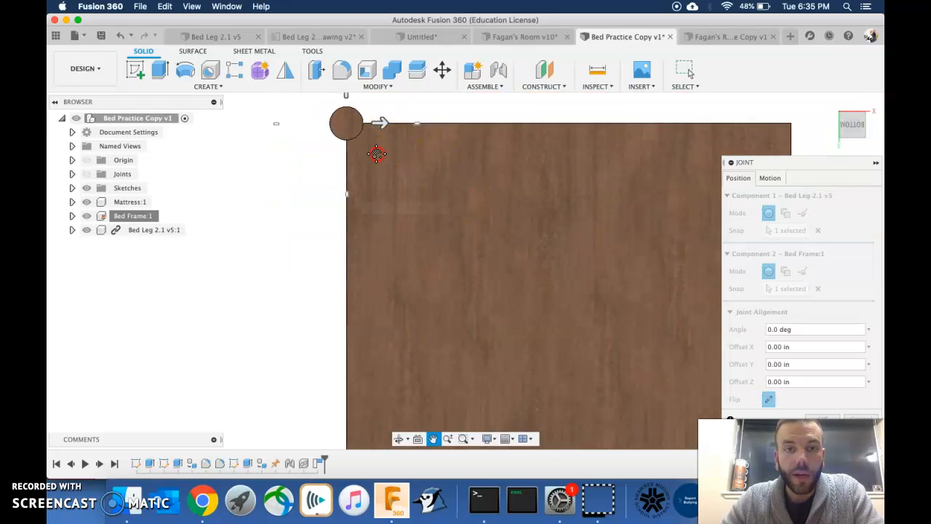
middle_click_drag(379, 124, 363, 187)
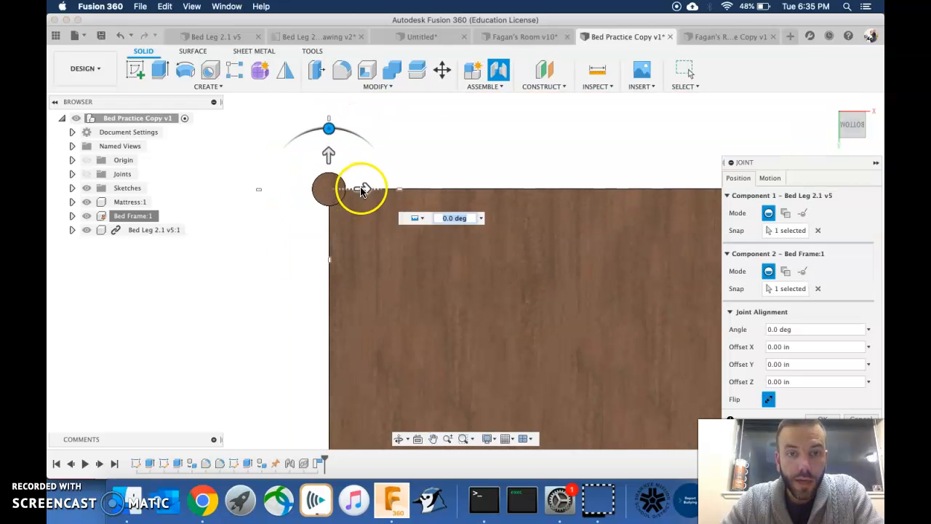
left_click_drag(360, 190, 375, 189)
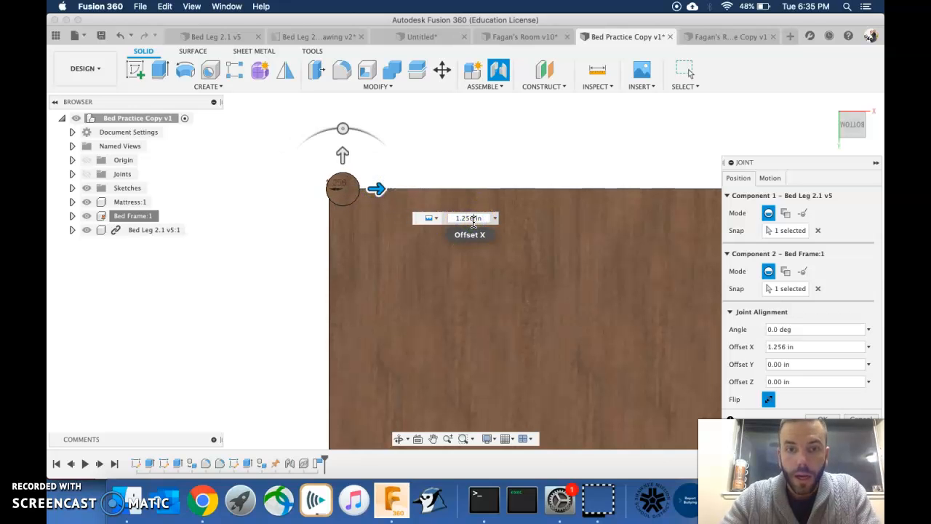
type("2")
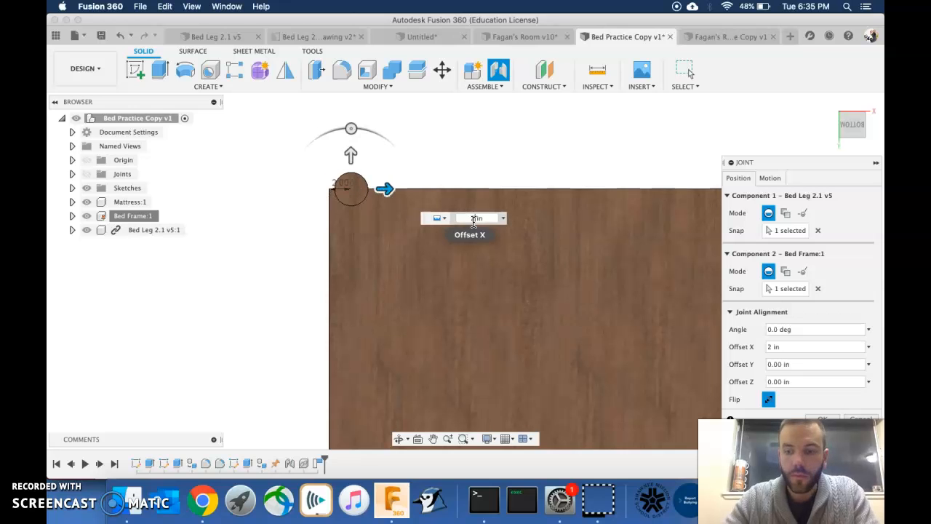
left_click_drag(350, 154, 354, 171)
left_click(486, 233)
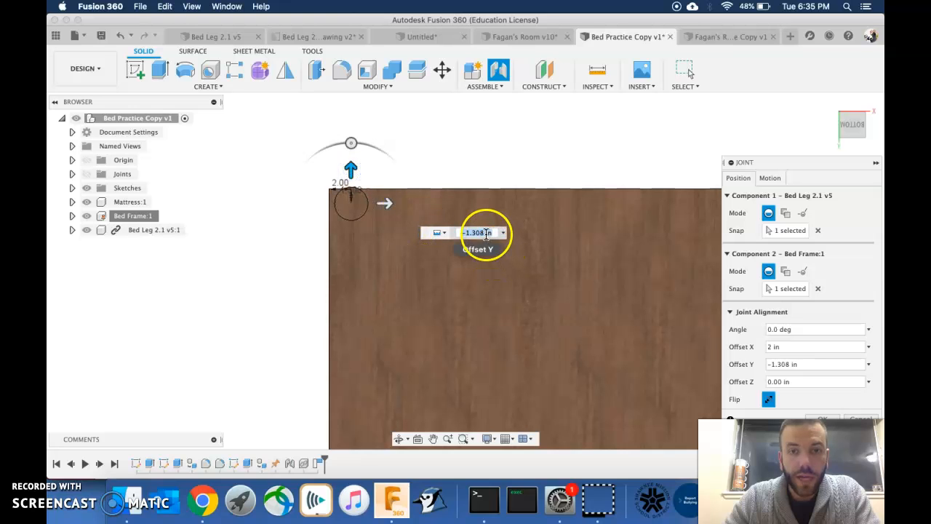
type("-2")
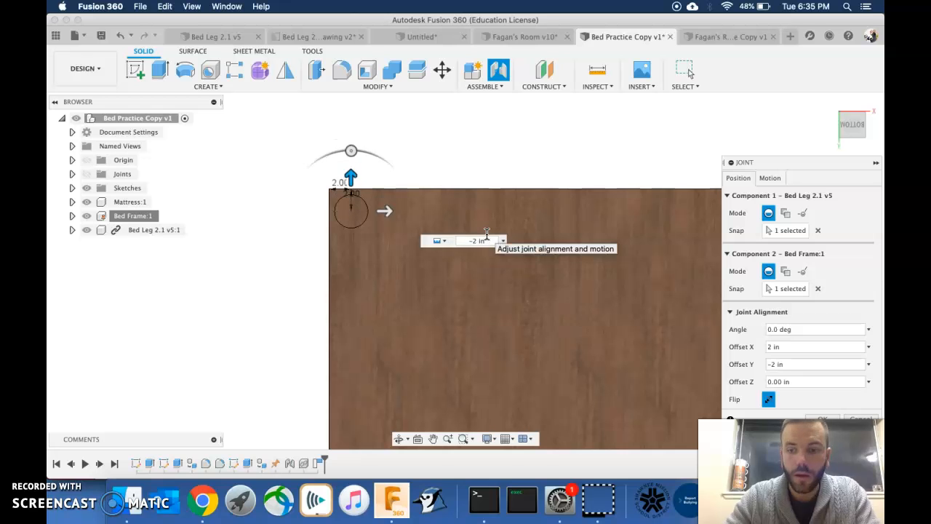
key("Return")
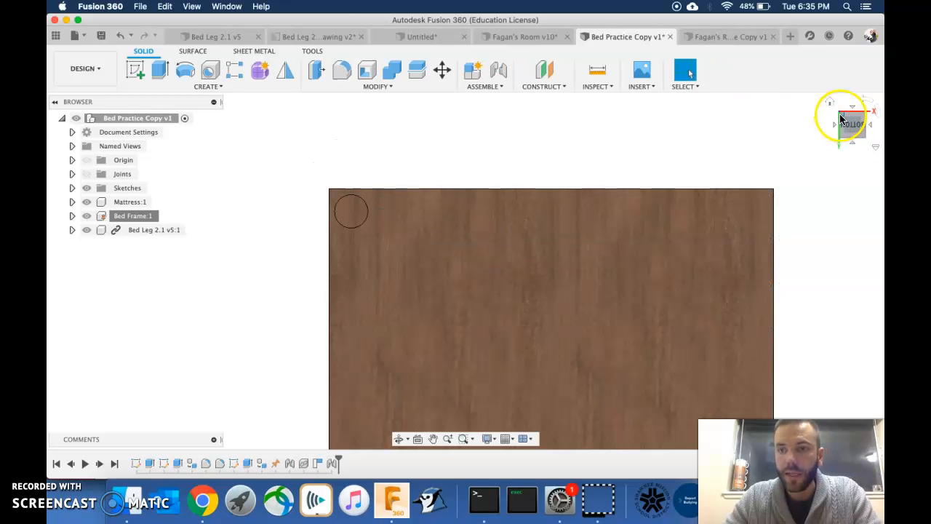
left_click(841, 119)
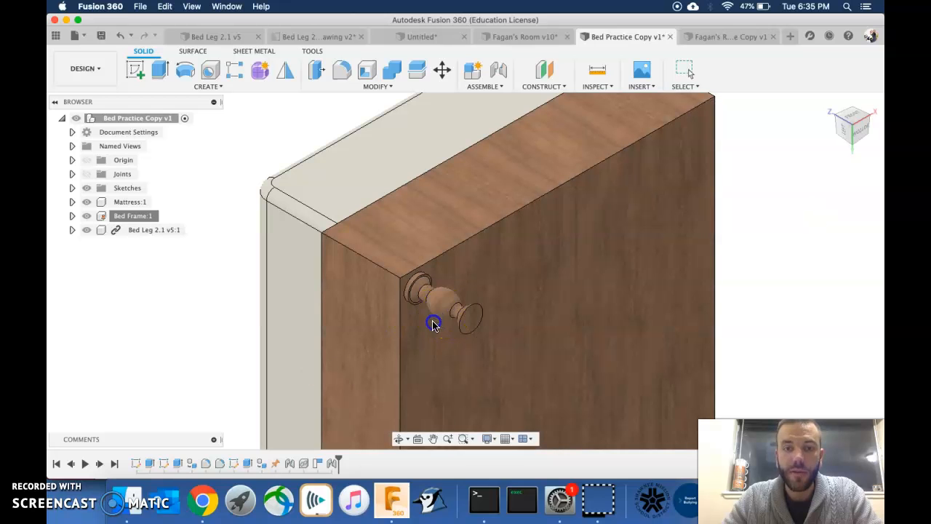
key("Escape")
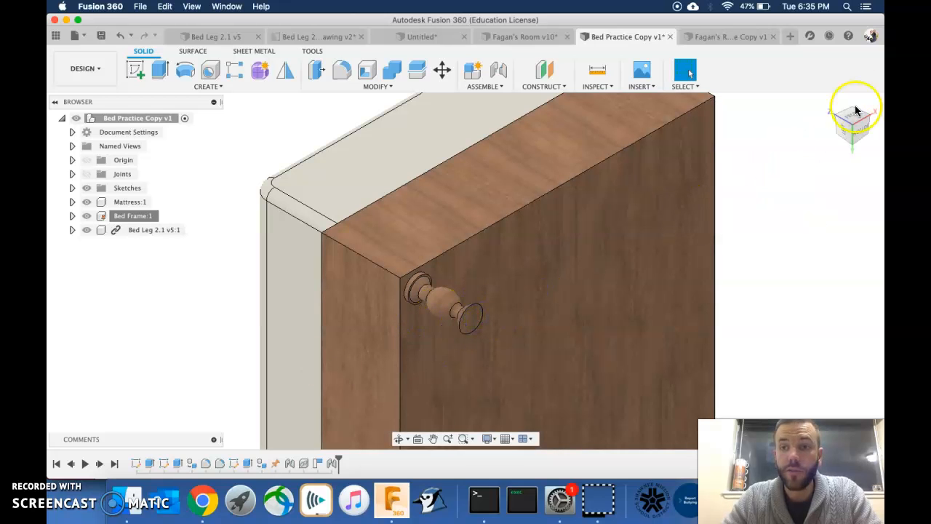
left_click(833, 104)
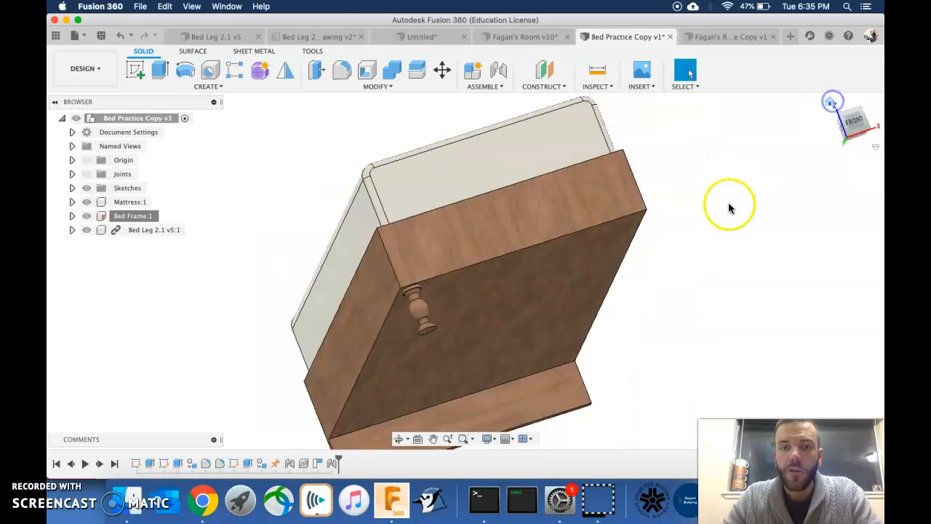
left_click(844, 143)
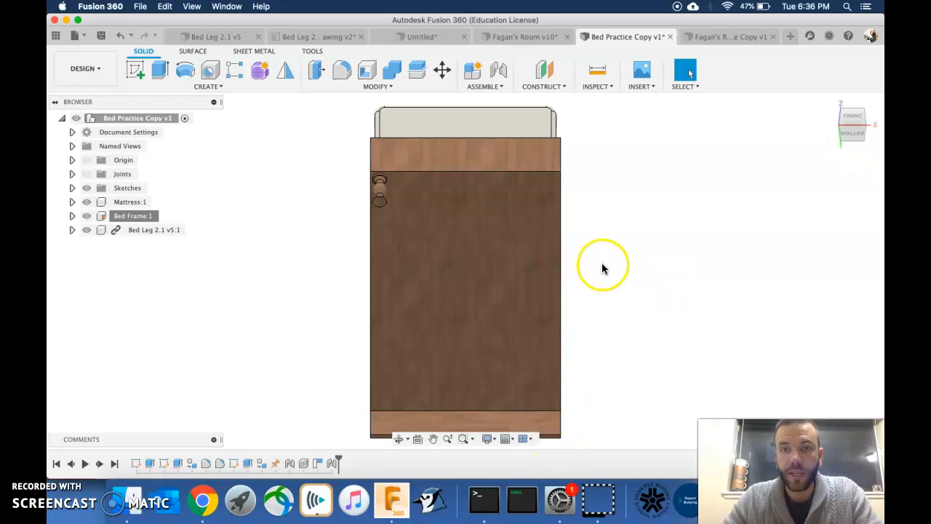
Switch to the room practice copy design and try to move the bed in the room.
left_click(729, 37)
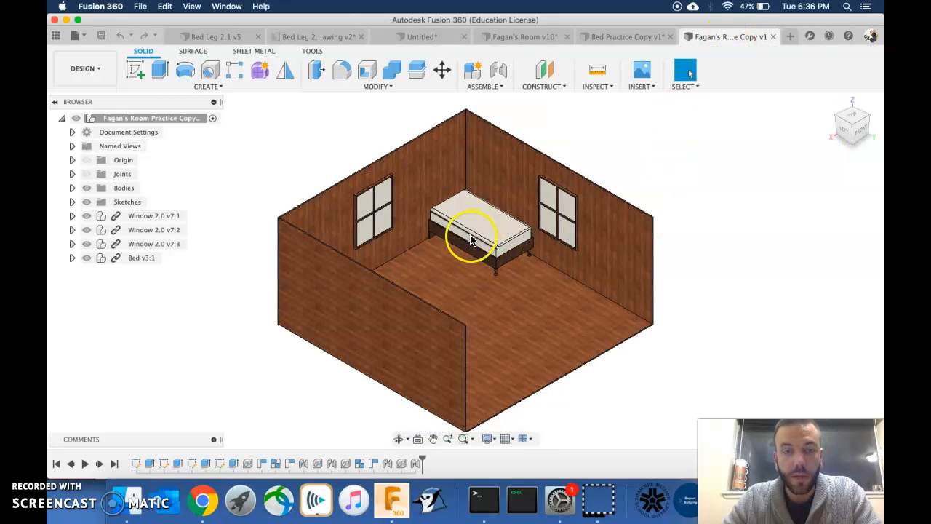
left_click_drag(487, 214, 550, 262)
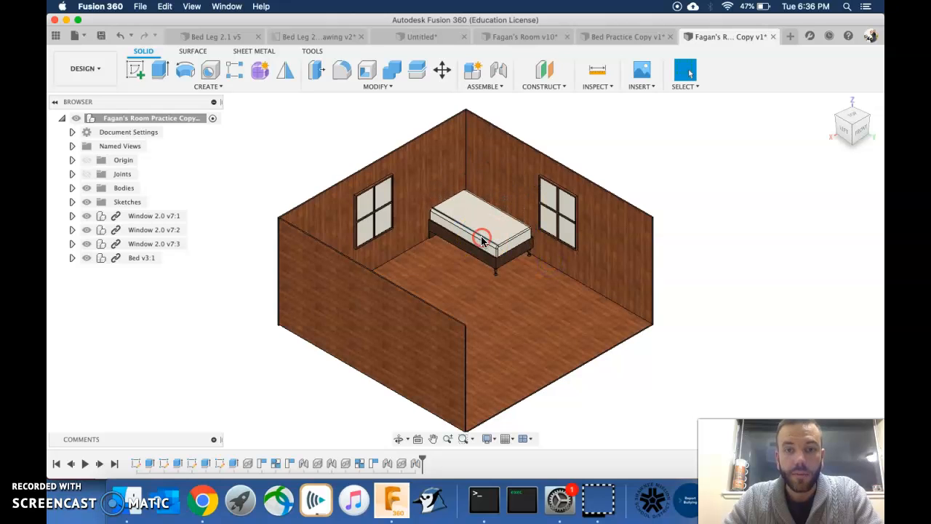
right_click(485, 238)
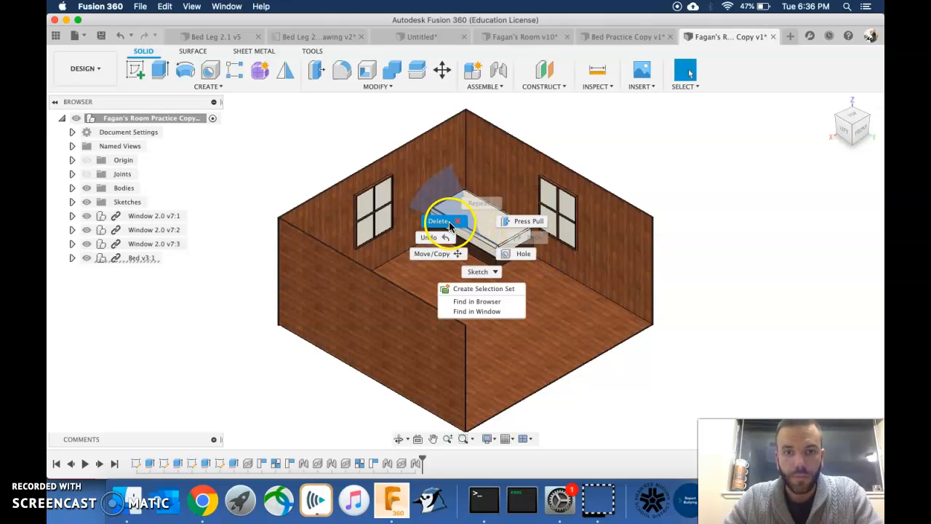
left_click(449, 225)
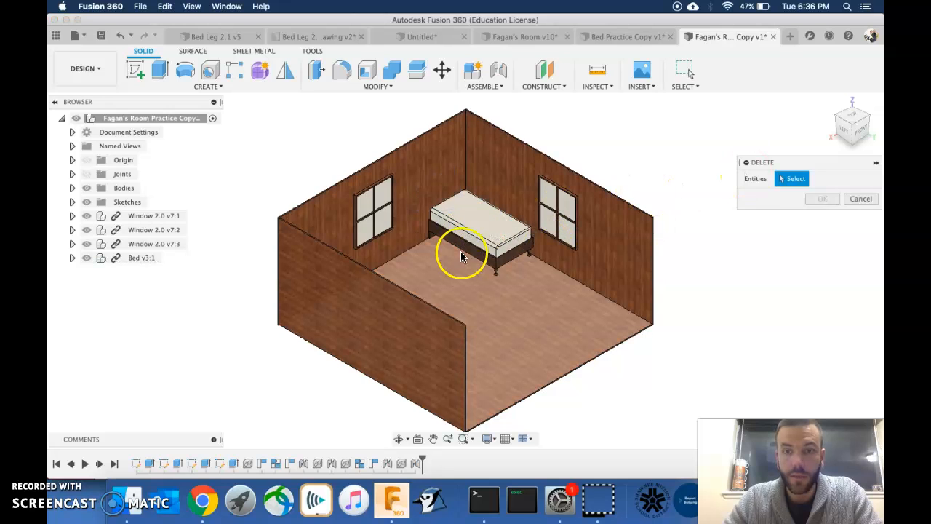
left_click(479, 234)
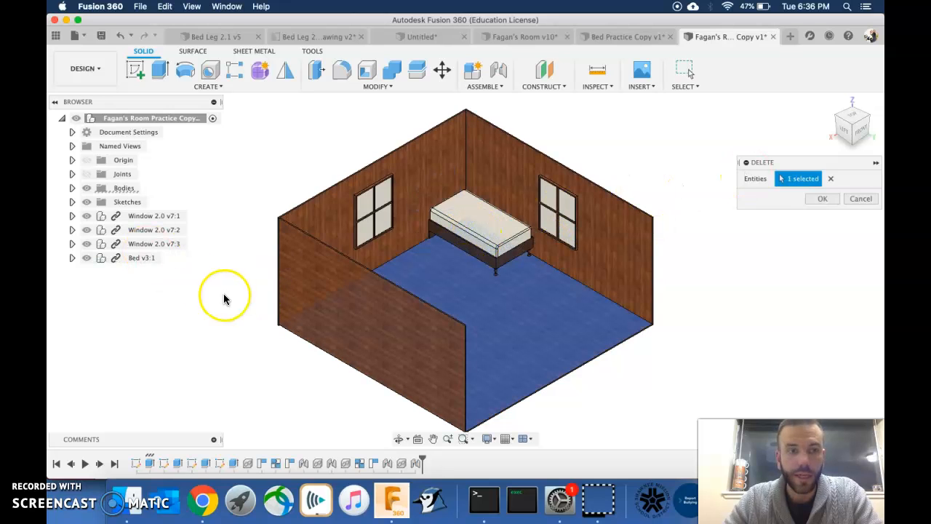
left_click(859, 204)
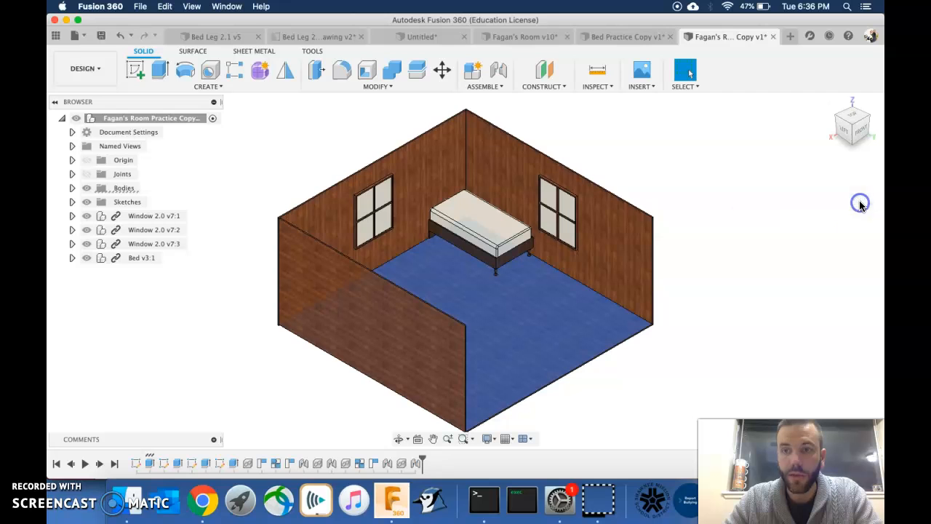
Delete the Bed v3:1 component from the room, including its referenced features.
right_click(147, 263)
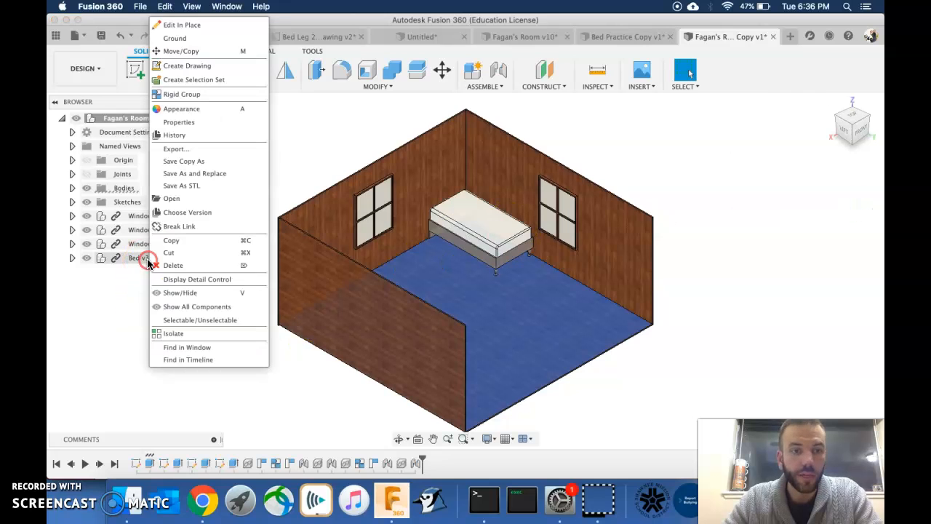
left_click(171, 266)
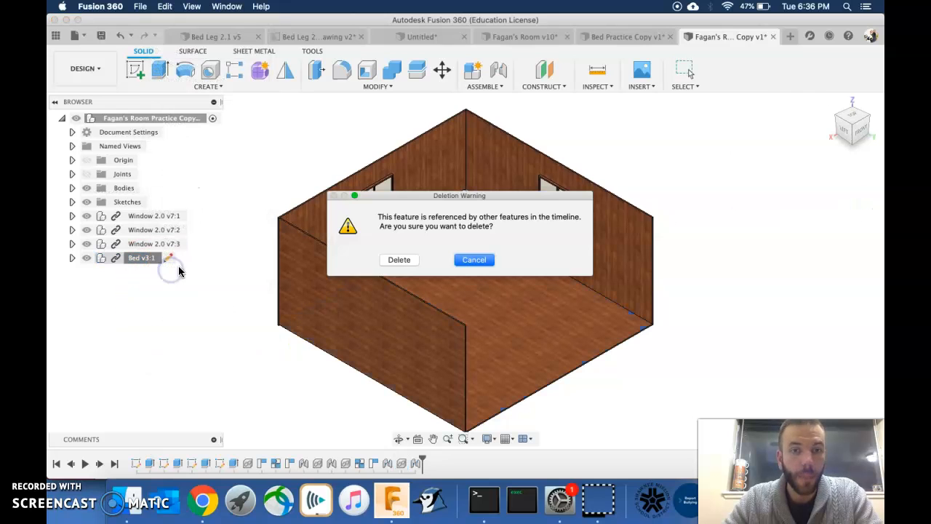
left_click(401, 260)
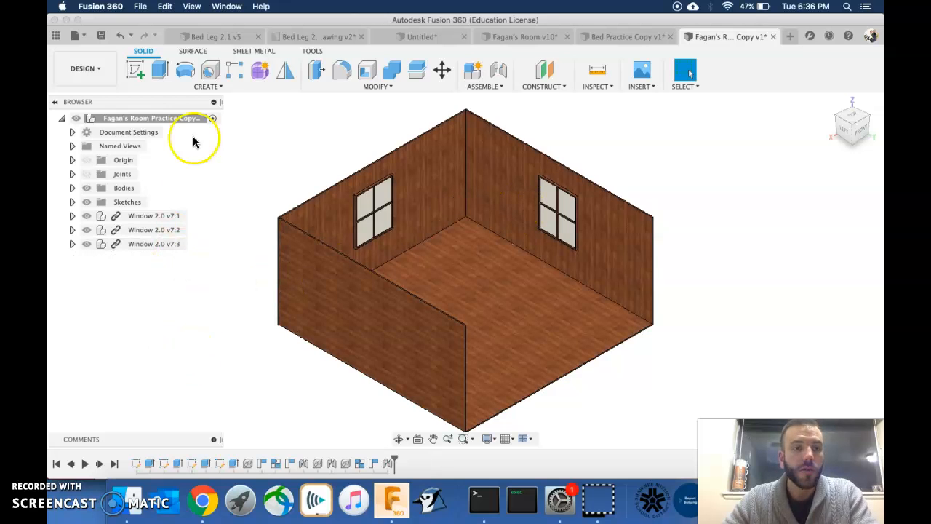
Insert the Bed design from the Room Project folder into the current room design.
left_click(55, 36)
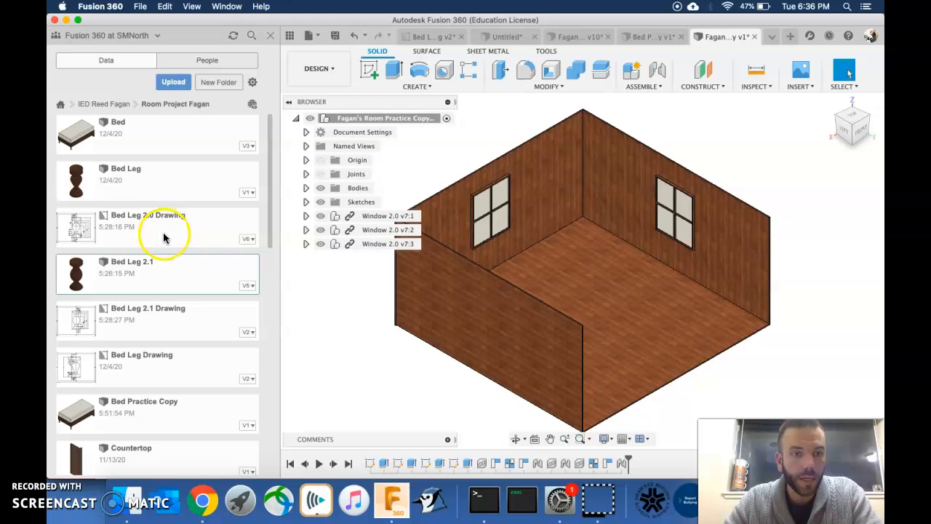
left_click(154, 427)
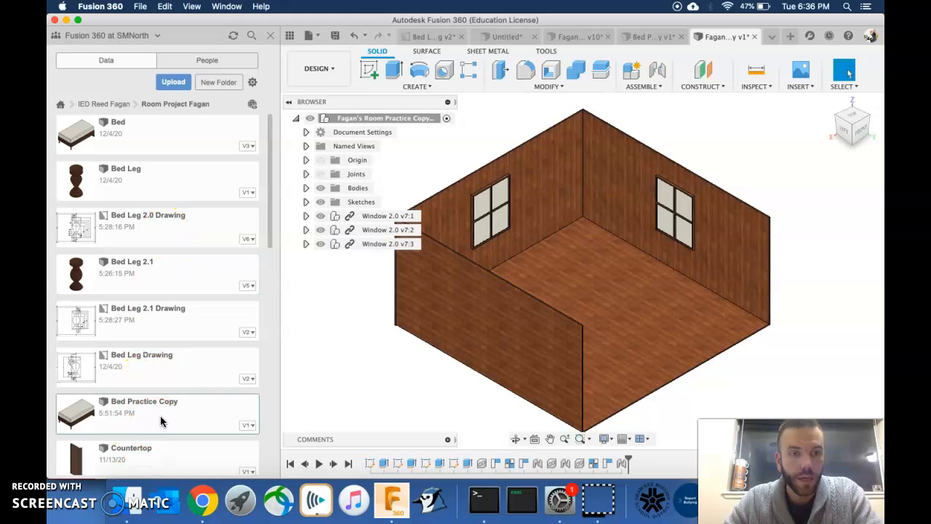
left_click(153, 129)
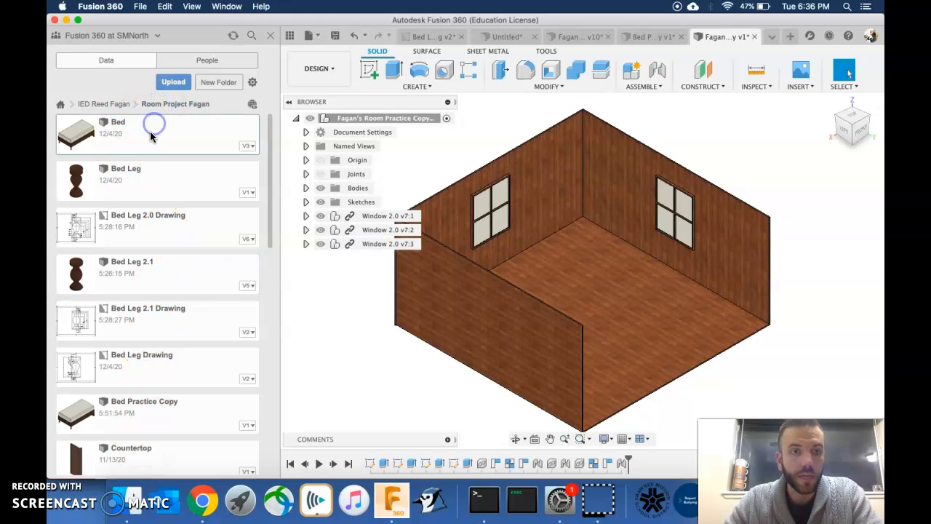
left_click(424, 169)
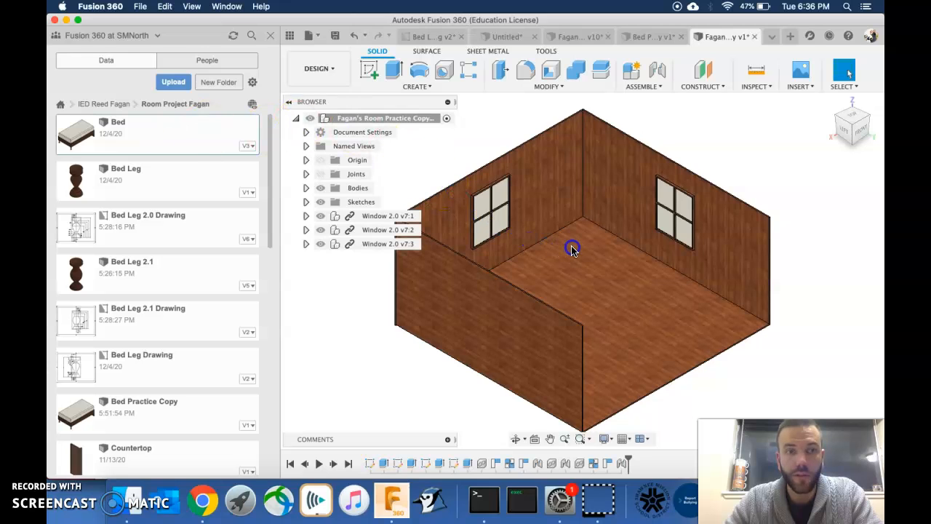
left_click(162, 166)
right_click(174, 133)
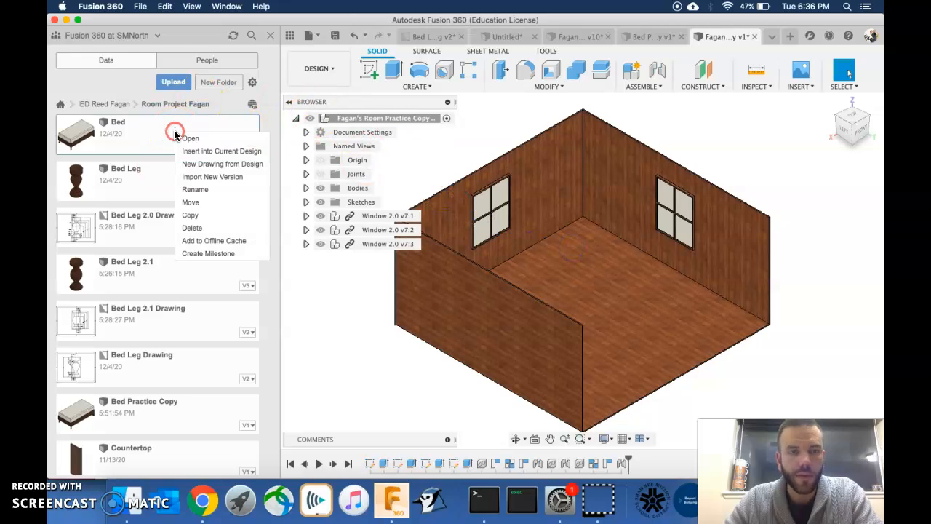
left_click(203, 151)
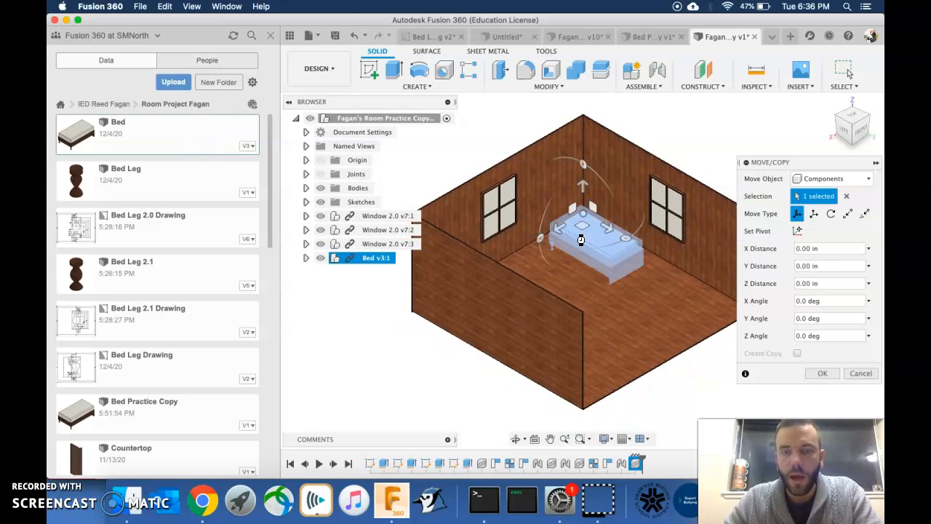
Move the inserted bed out of the room into the empty space beyond the back walls and confirm its placement.
right_click(582, 233)
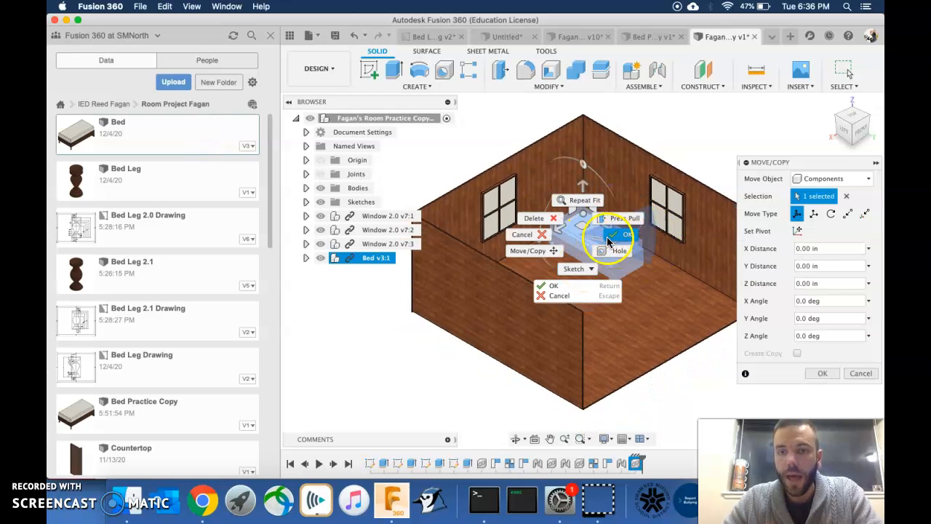
left_click(576, 303)
left_click(575, 307)
left_click_drag(586, 218, 668, 82)
left_click(821, 373)
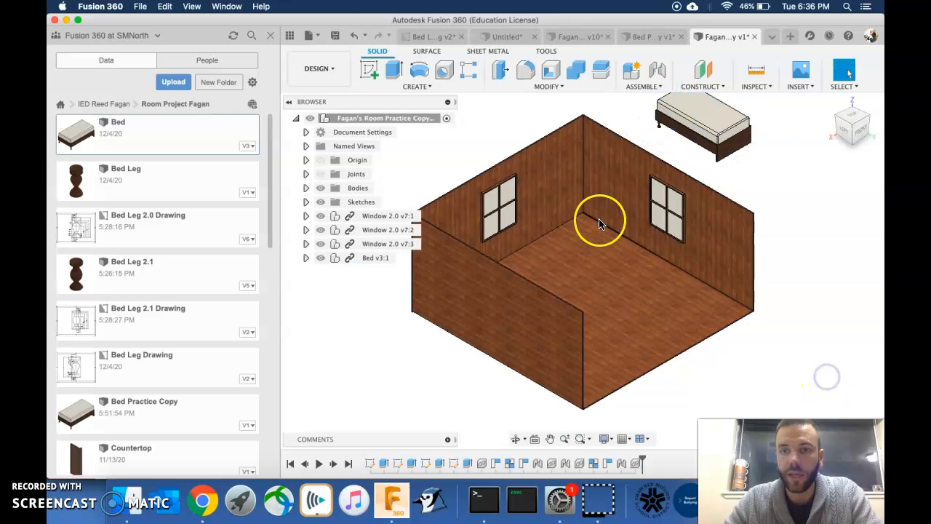
Hide the project files and start a joint in the room assembly, checking that its motion type is Rigid.
scroll(598, 218, "down", 3)
left_click(556, 144)
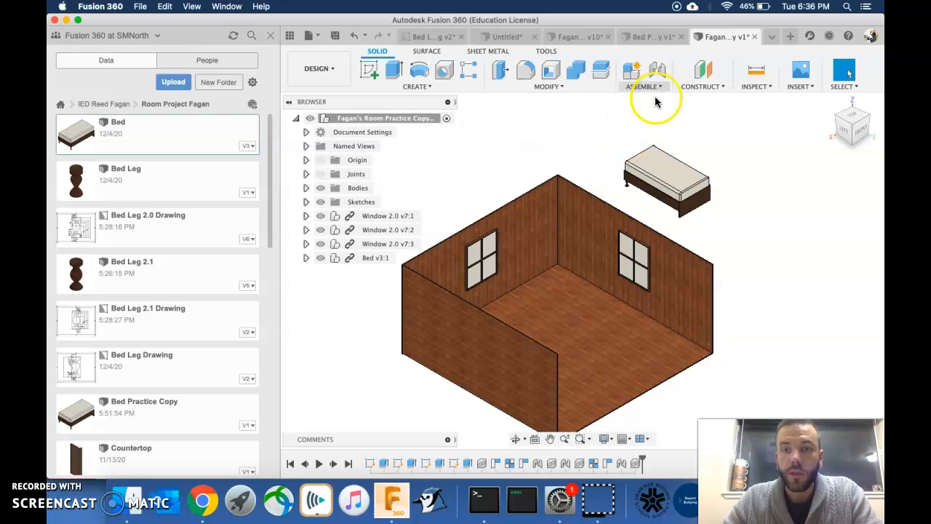
left_click(270, 34)
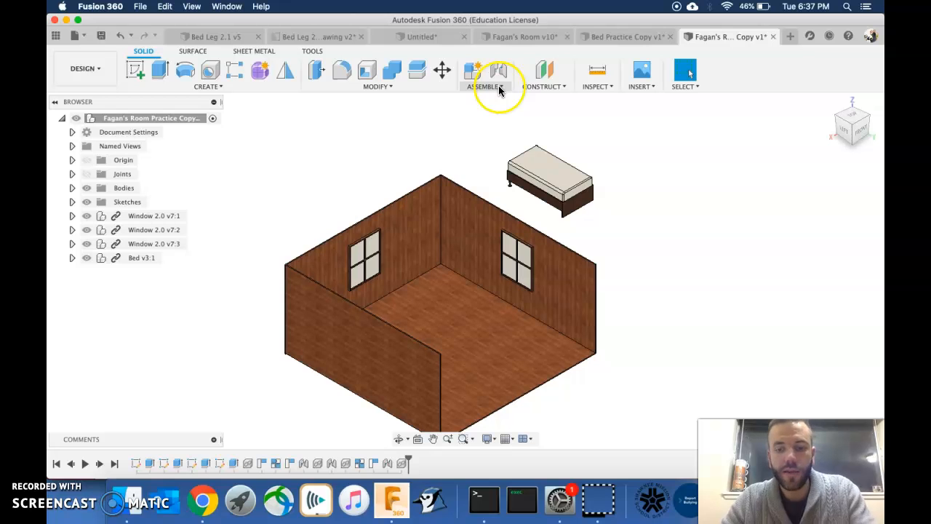
key("j")
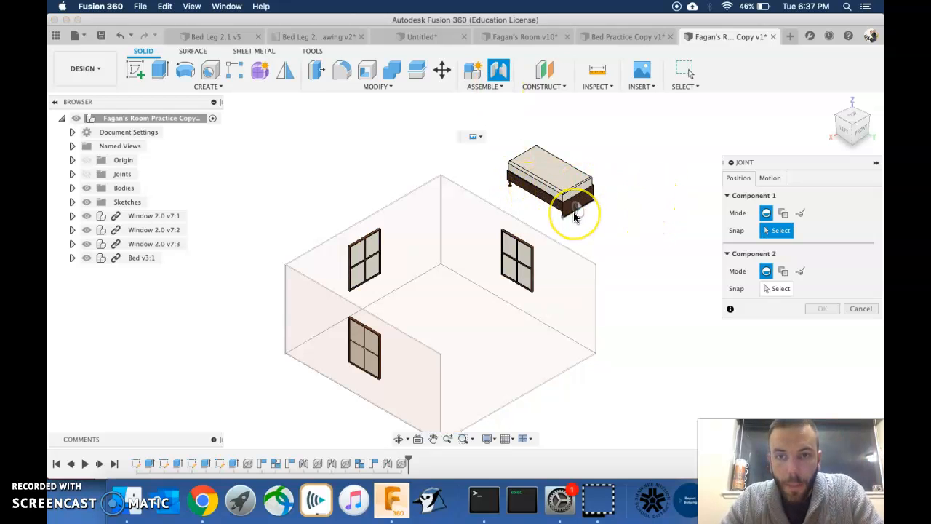
scroll(575, 215, "up", 5)
left_click(772, 177)
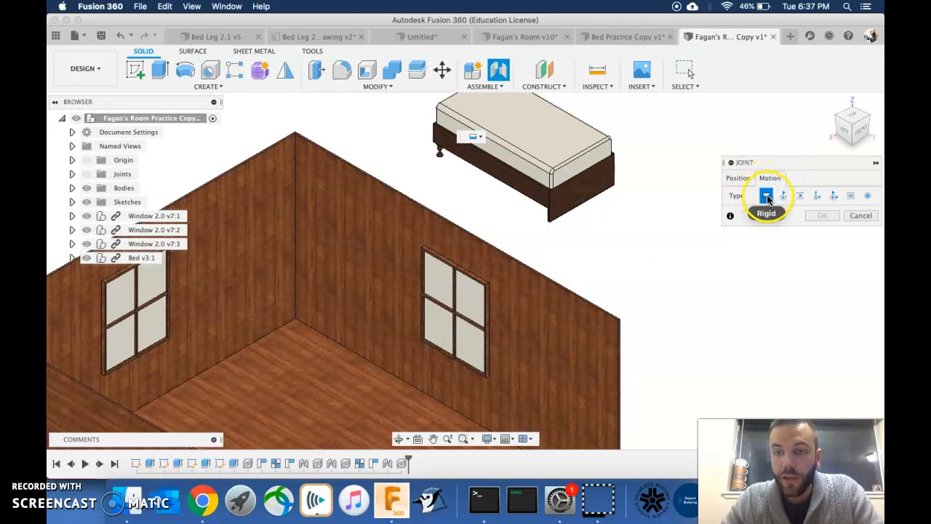
Set the joint's motion type to Revolute and pick the outer bottom corner of the bed frame's headboard as Component 1's snap point.
left_click(785, 196)
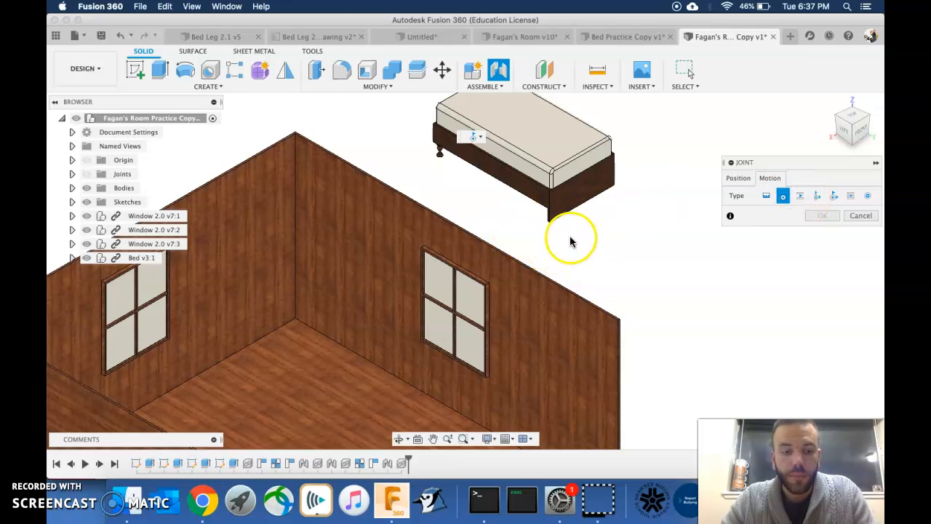
middle_click_drag(572, 235, 572, 254, "shift")
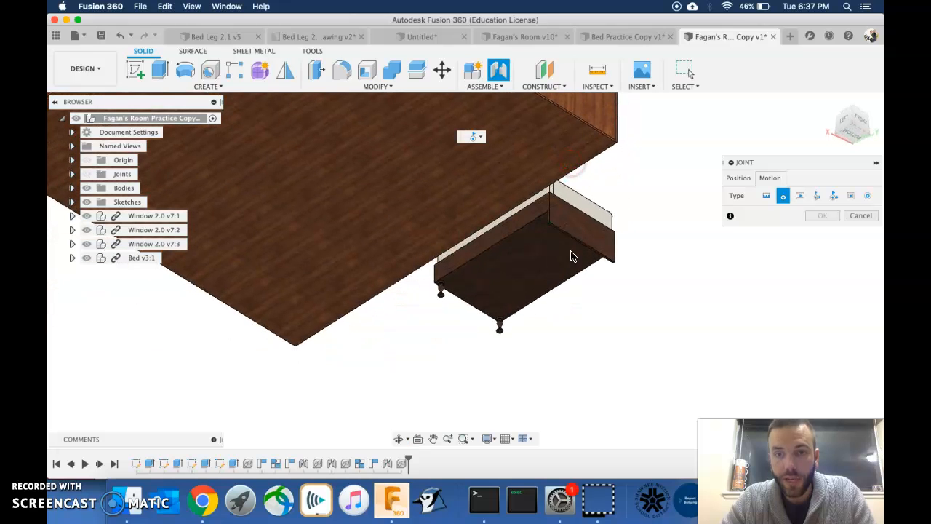
scroll(572, 248, "up", 3)
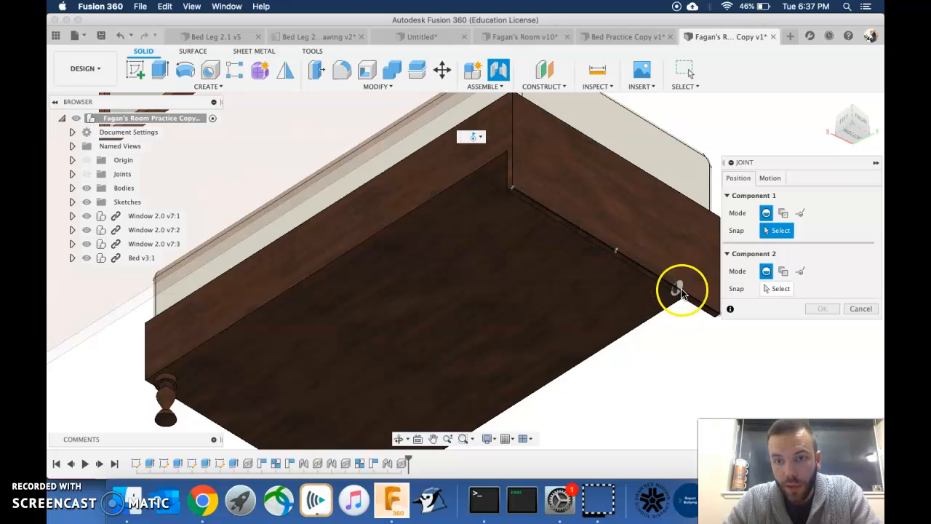
left_click(713, 310)
left_click(779, 285)
Pick the floor corner where the left window wall meets the low front wall as Component 2's snap point.
left_click(854, 130)
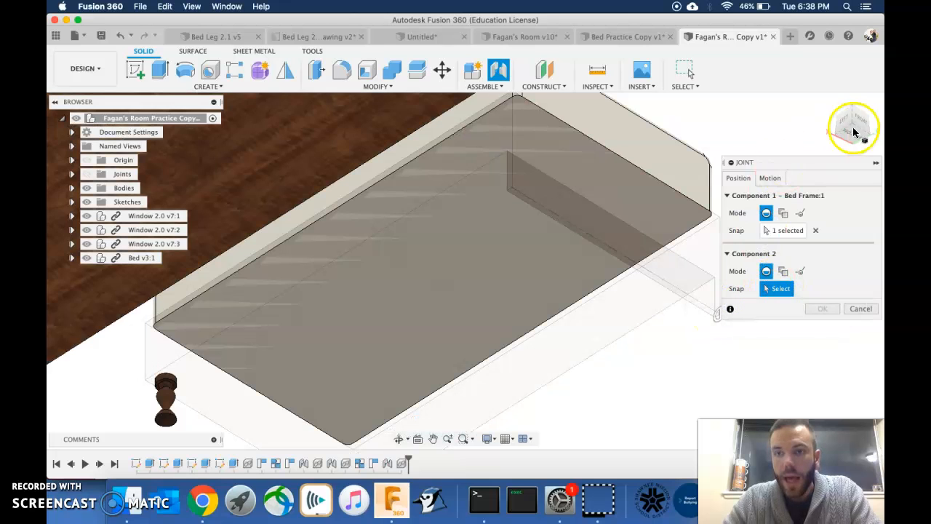
left_click(854, 109)
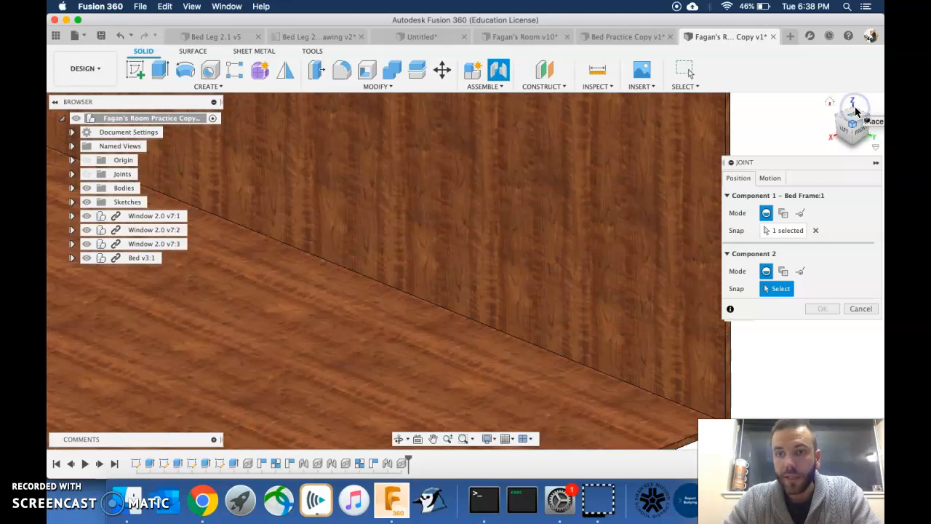
scroll(432, 308, "down", 6)
middle_click_drag(187, 216, 339, 214, "shift")
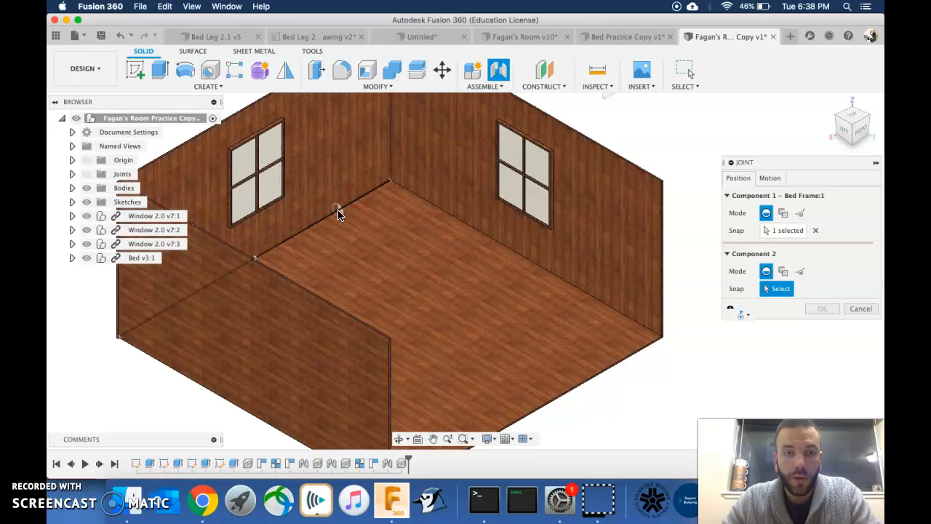
scroll(339, 214, "up", 3)
left_click(332, 217)
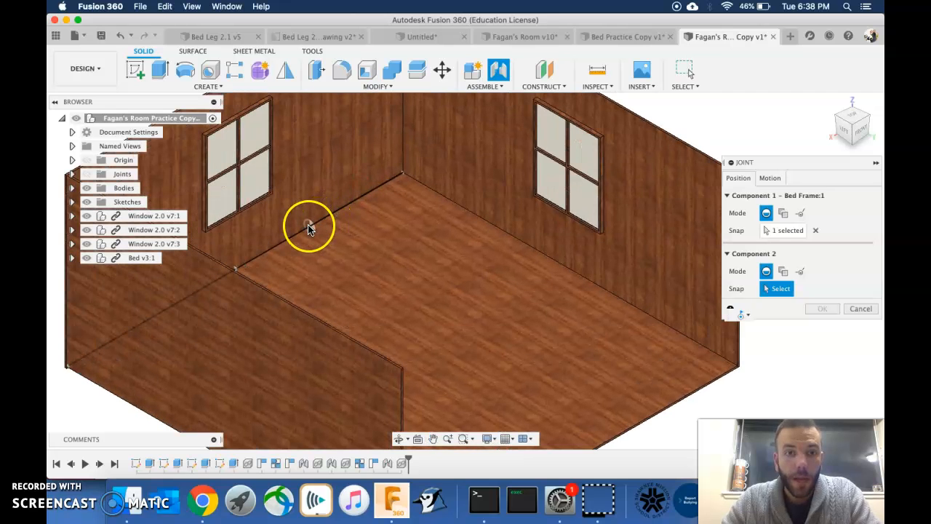
left_click(242, 268)
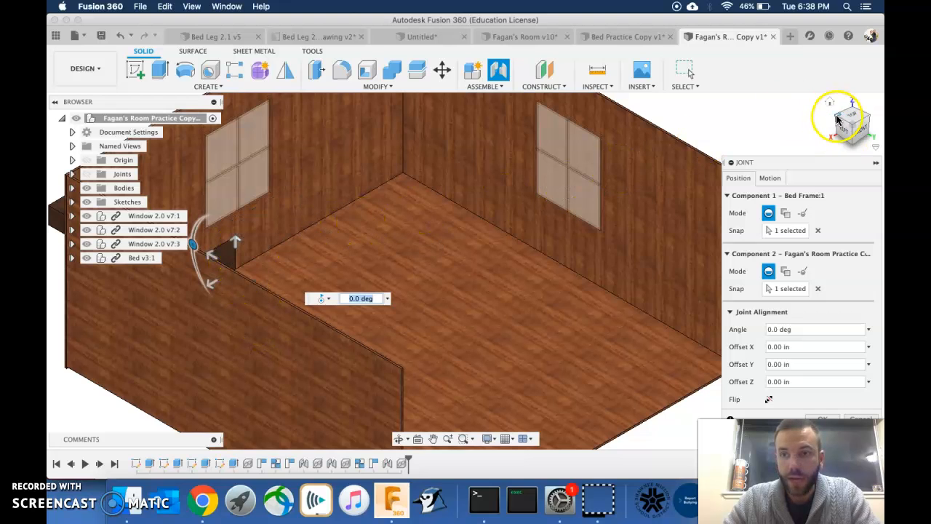
Inspect the bed from outside the room and flip the joint alignment so the bed sits inside the walls.
left_click_drag(834, 120, 469, 304)
middle_click_drag(472, 321, 370, 243)
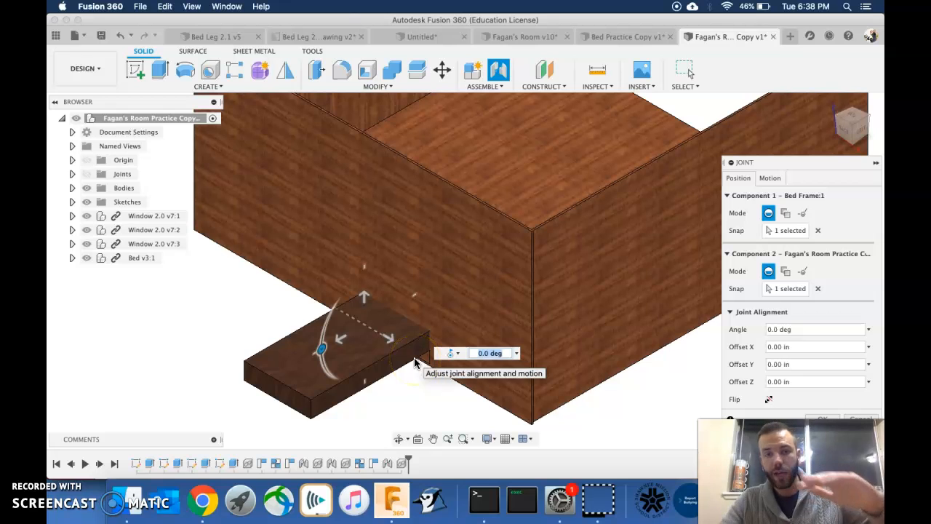
scroll(419, 362, "up", 2)
scroll(426, 363, "up", 1)
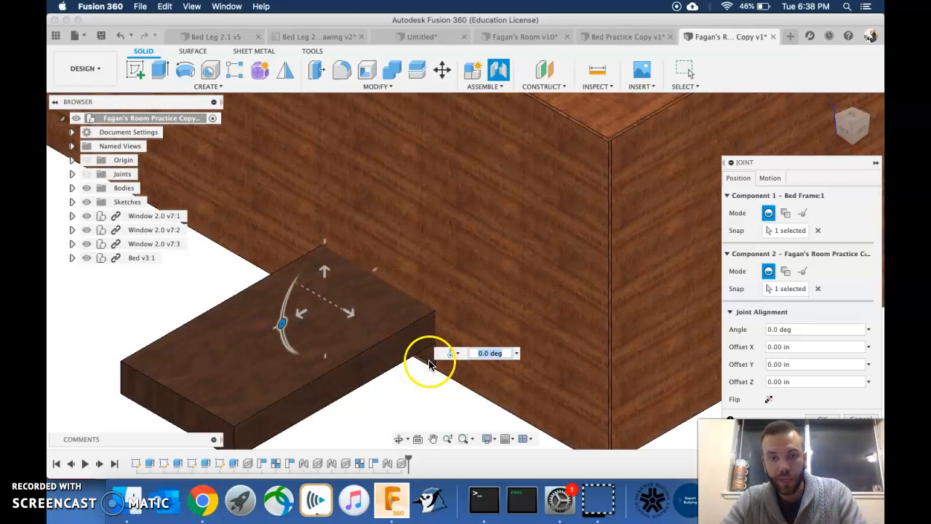
scroll(432, 337, "down", 2)
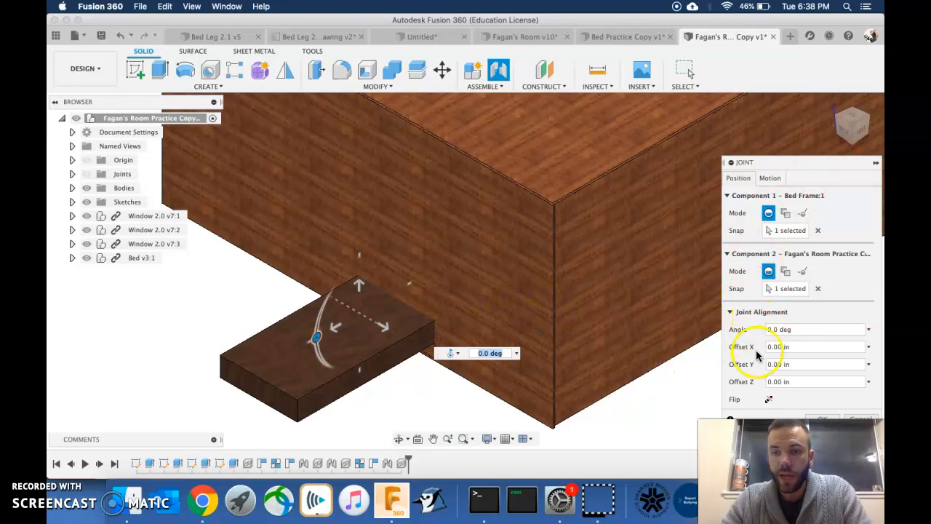
left_click(767, 399)
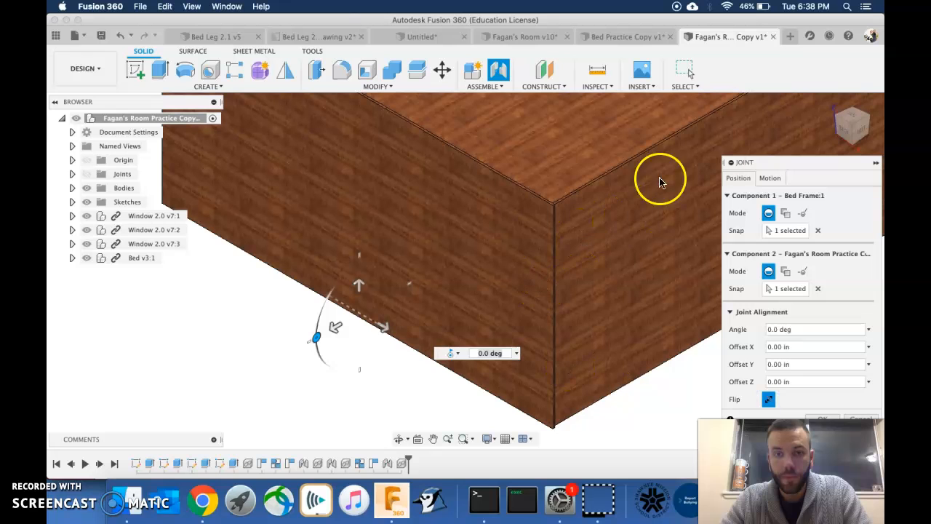
left_click(870, 120)
middle_click_drag(401, 197, 368, 318)
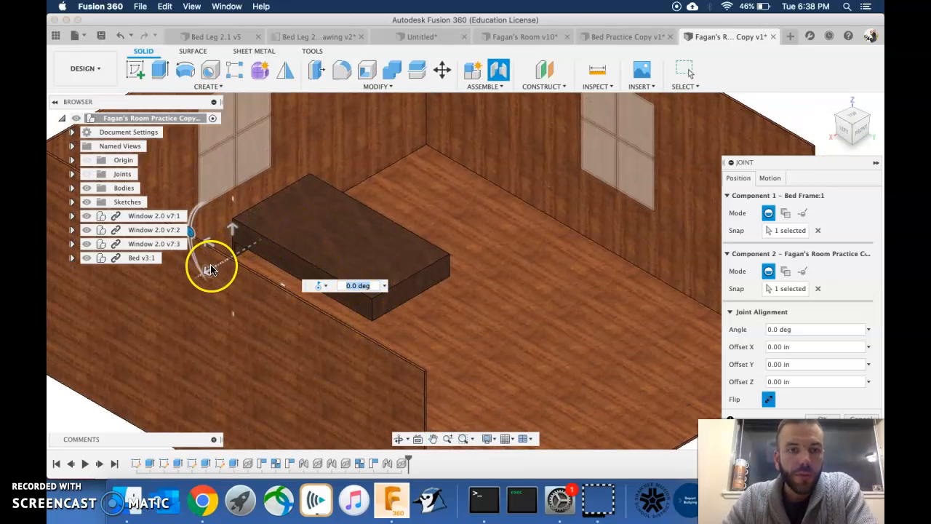
Slide the bed along the wall toward the back corner and set the joint's Offset Z to -60 in.
left_click_drag(207, 273, 213, 268)
left_click_drag(271, 231, 323, 203)
left_click(468, 219)
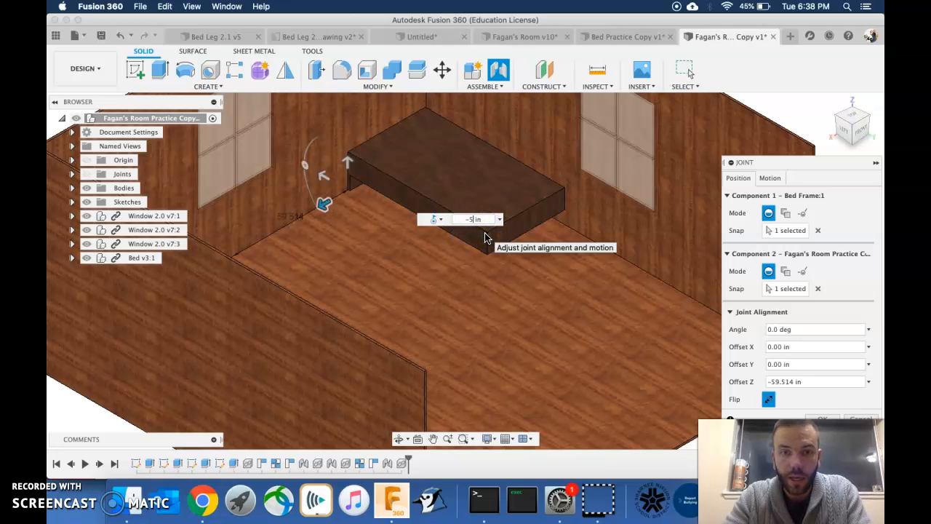
type("-60")
key("Return")
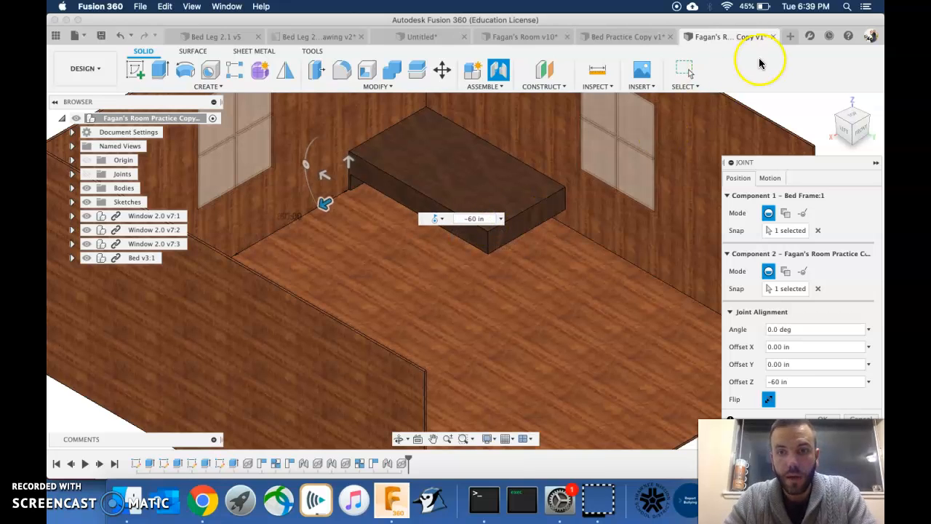
Check the bed's placement from above and in the home view, and accept the revolute joint.
left_click(862, 115)
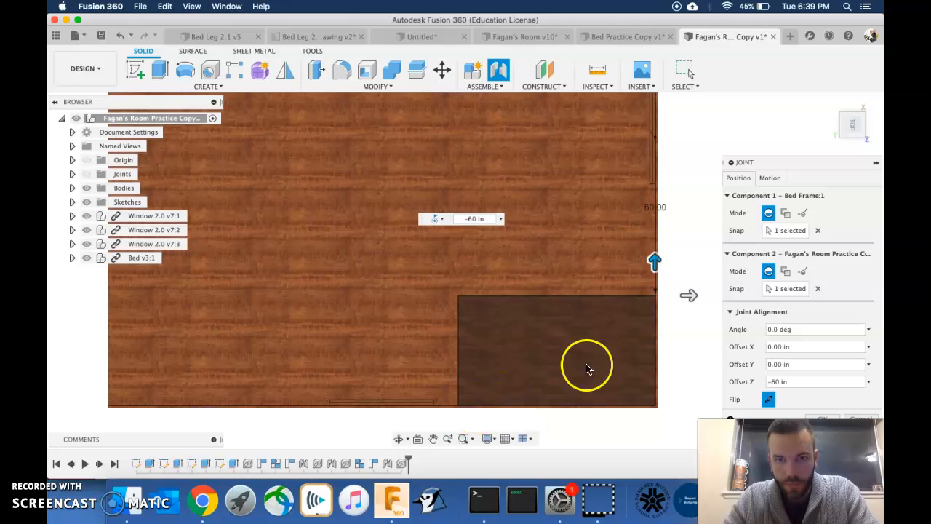
left_click(830, 102)
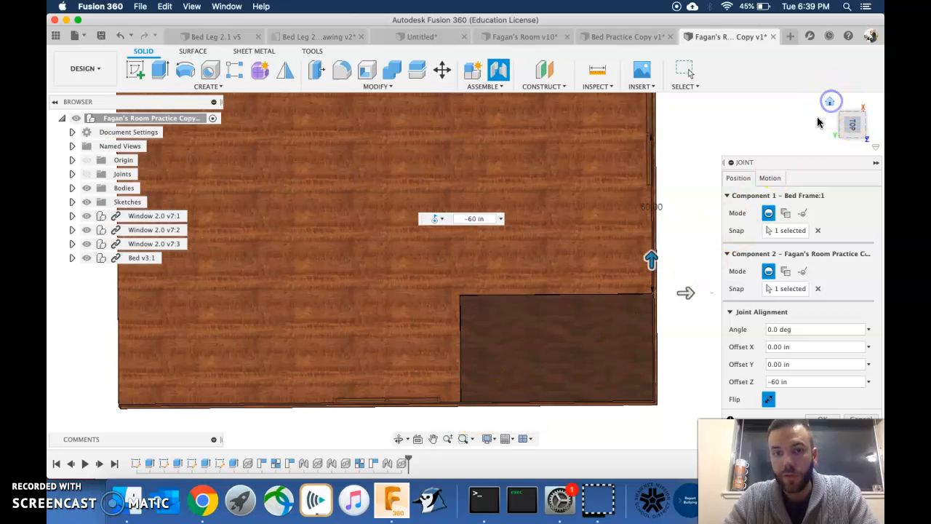
scroll(407, 286, "up", 3)
scroll(444, 293, "up", 1)
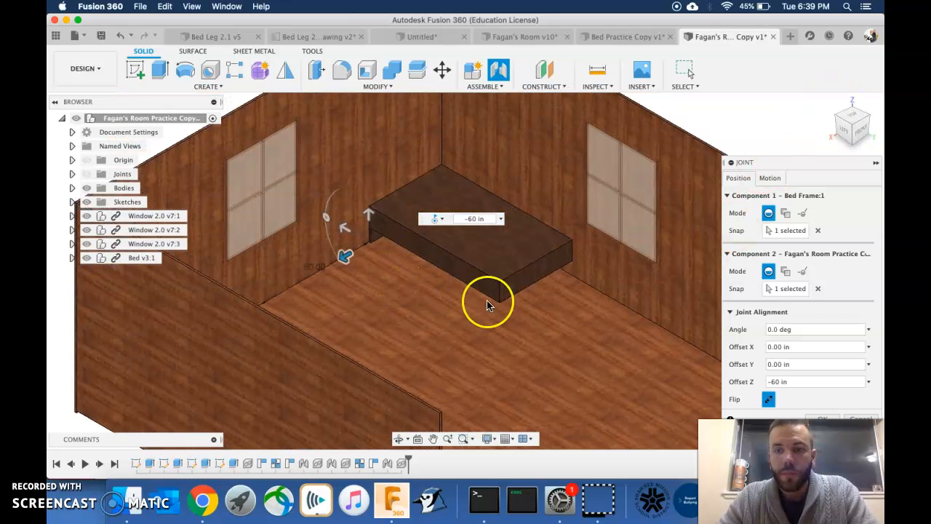
left_click_drag(780, 169, 688, 124)
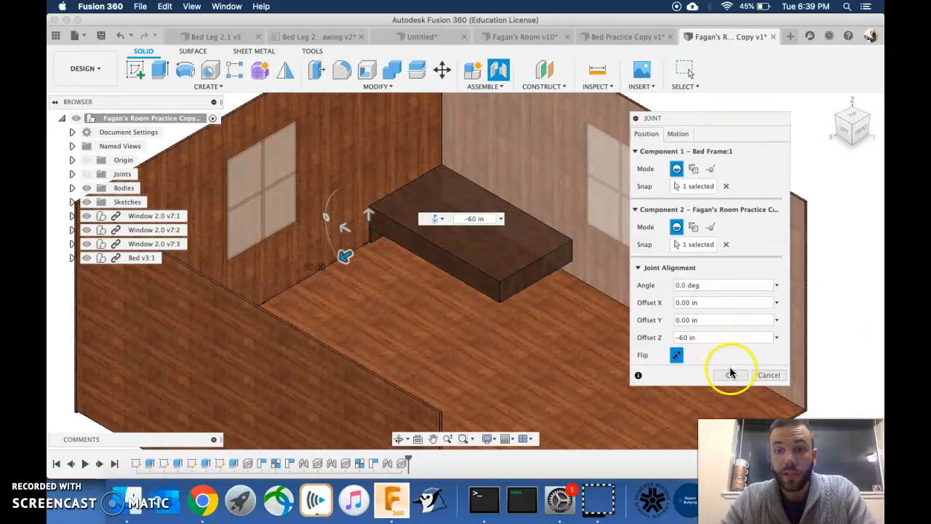
left_click(732, 376)
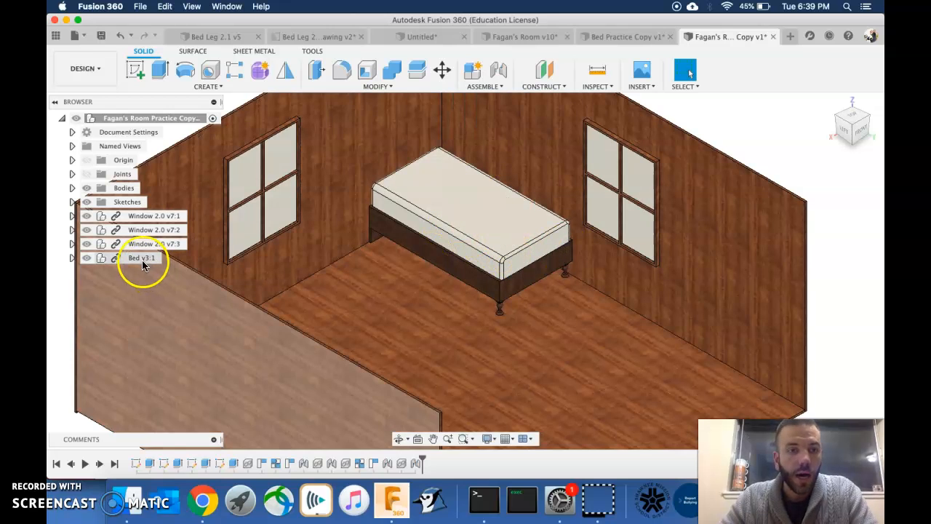
Swing the bed upward by hand to test the rotation of its revolute joint.
left_click_drag(513, 230, 425, 114)
left_click_drag(331, 184, 426, 81)
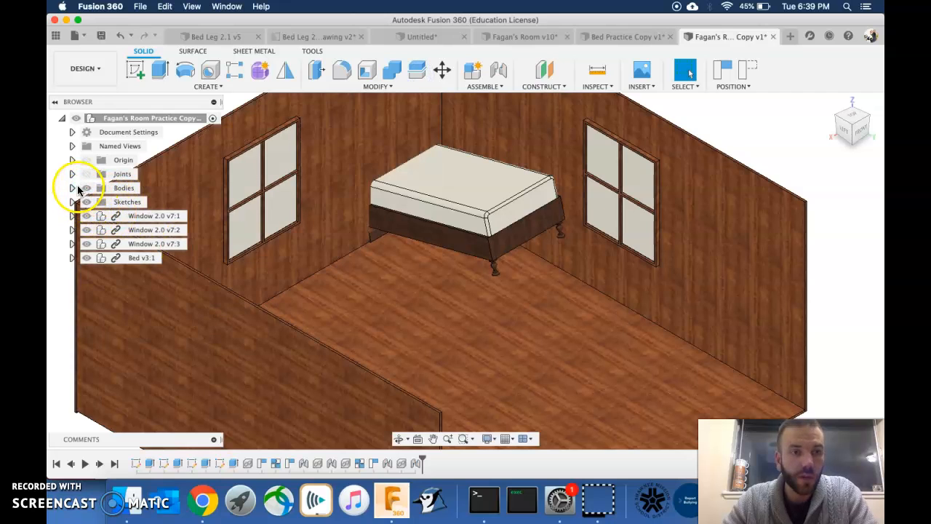
Limit the rotation of the bed's Rev10 joint to minimum 0 deg, maximum 90 deg and rest 0 deg, preview the motion and accept.
left_click(72, 175)
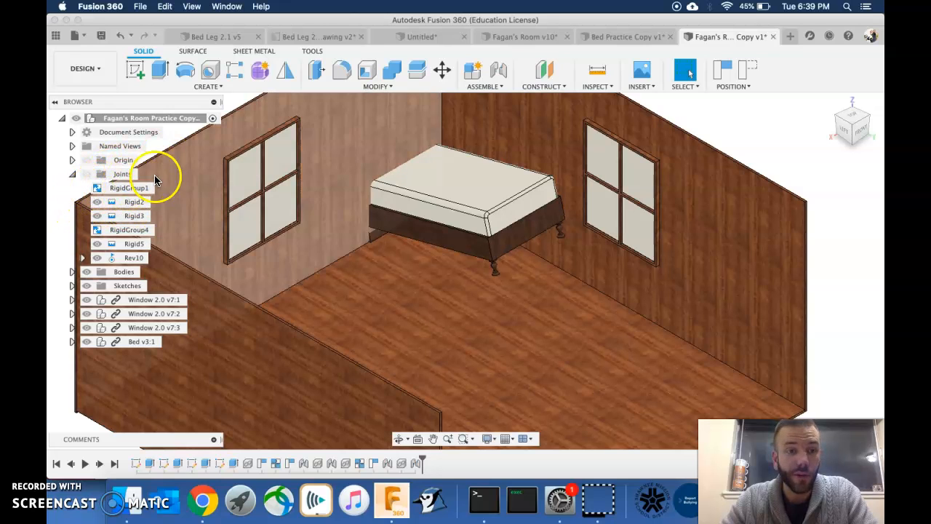
left_click(97, 262)
left_click(91, 264)
left_click(111, 260)
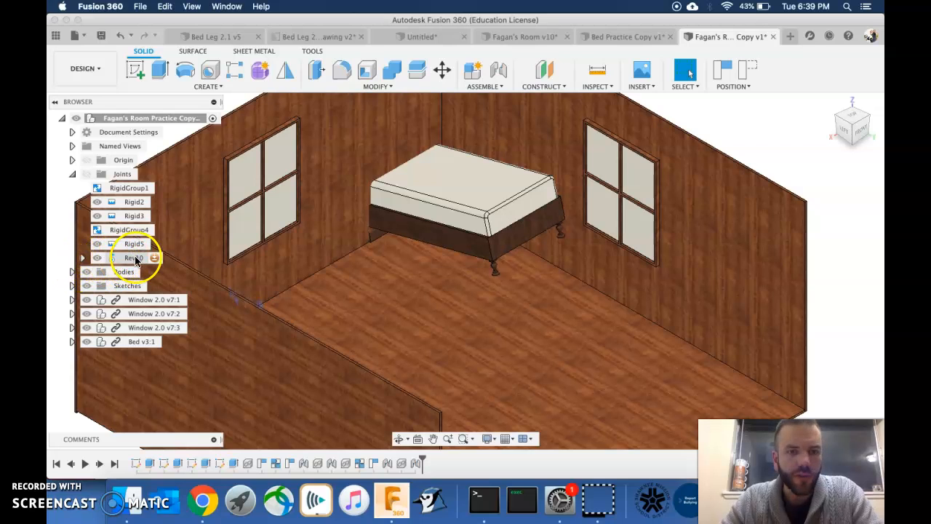
left_click(135, 260)
left_click(156, 259)
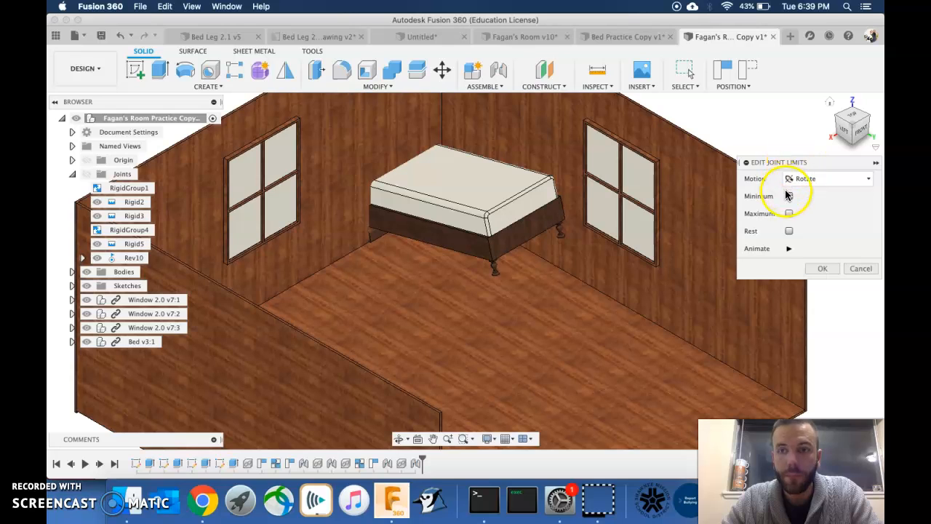
left_click(789, 232)
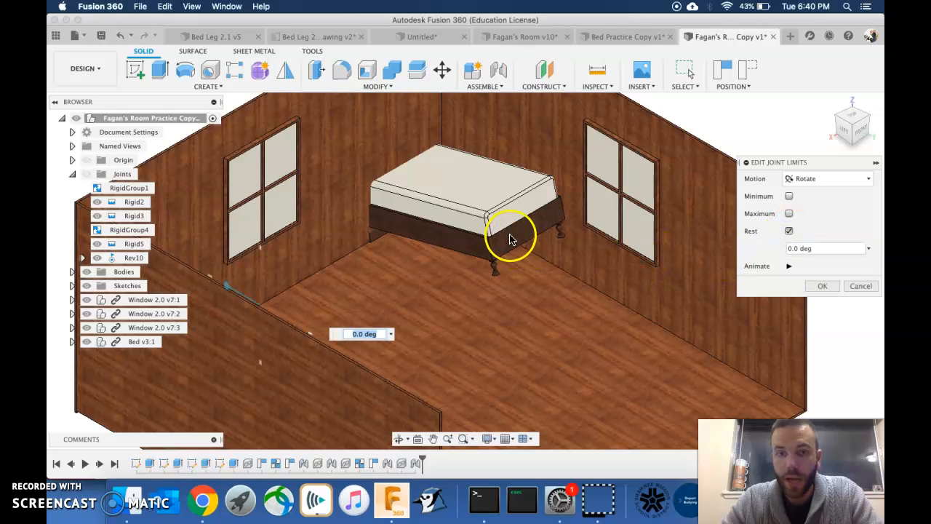
left_click(789, 215)
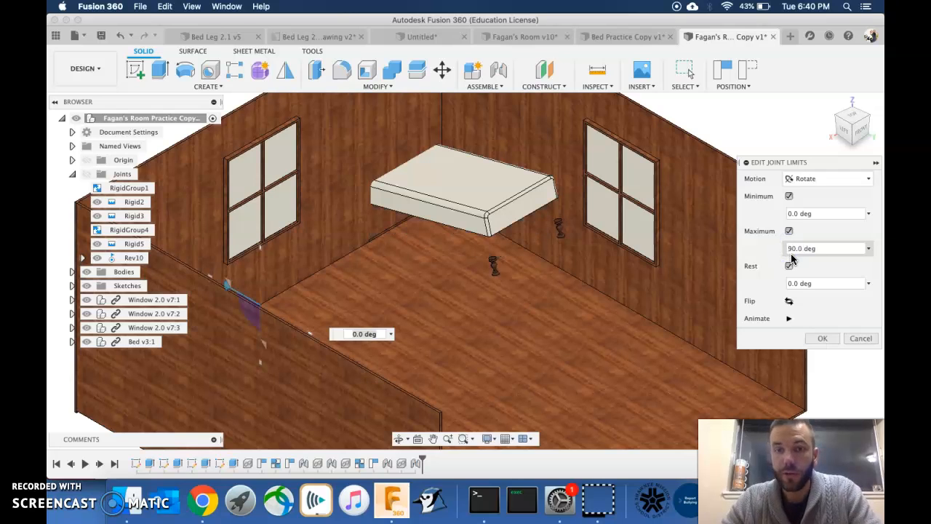
left_click(804, 246)
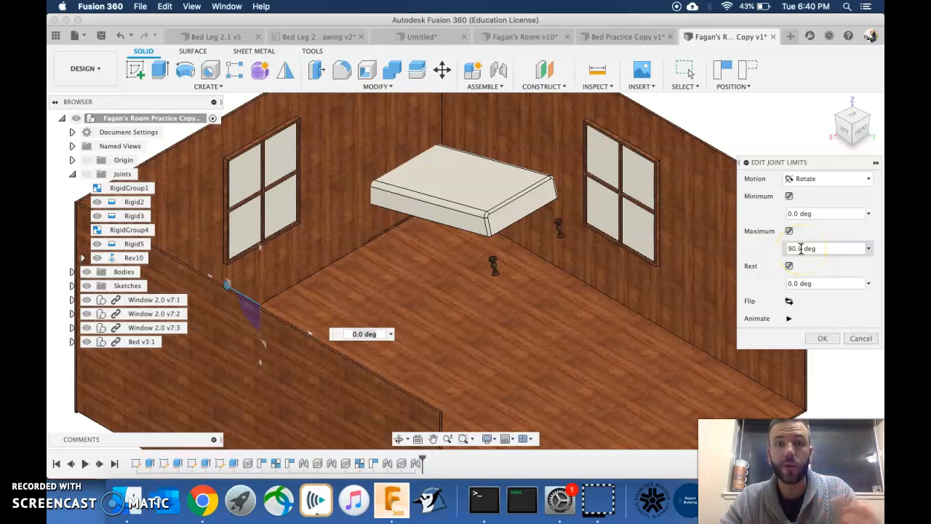
left_click(799, 308)
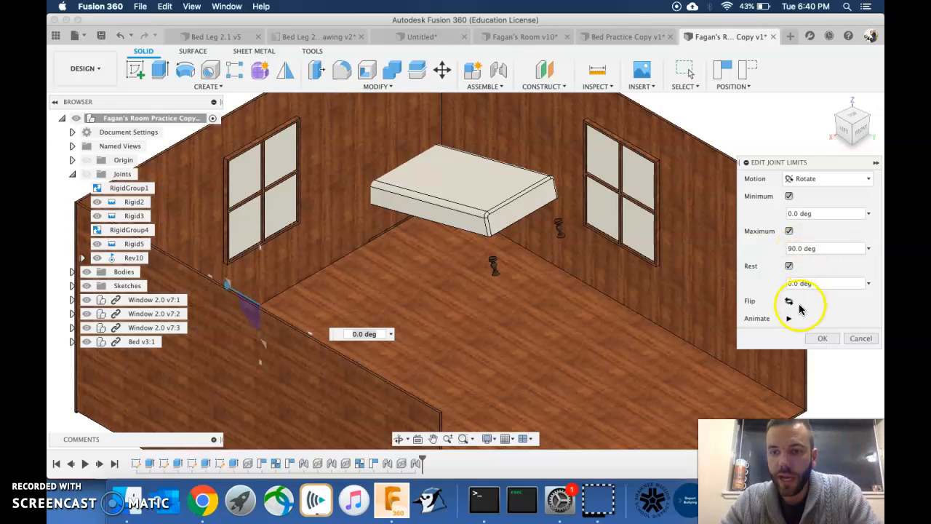
left_click(790, 320)
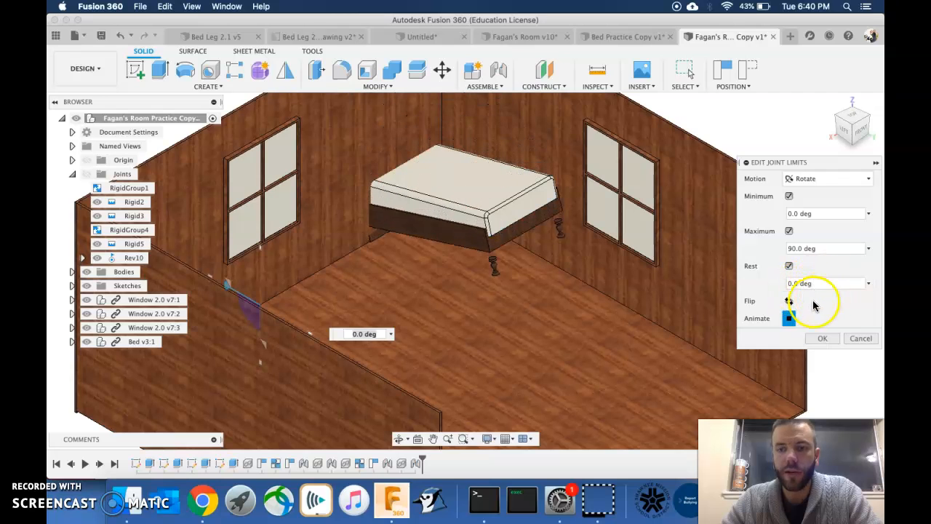
left_click(824, 338)
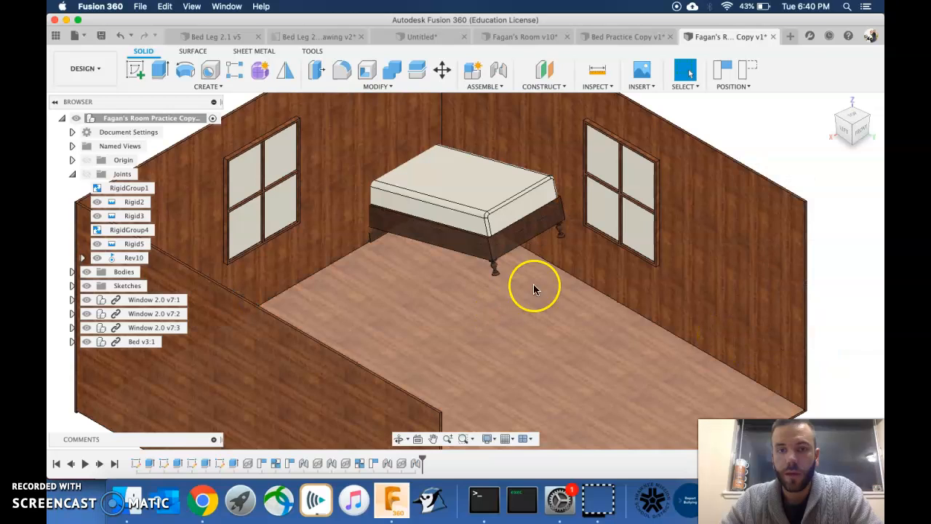
Lower the bed to the floor and swing it by hand to test the joint's rotation limits.
left_click(487, 260)
left_click_drag(488, 261, 495, 304)
left_click_drag(502, 339, 503, 339)
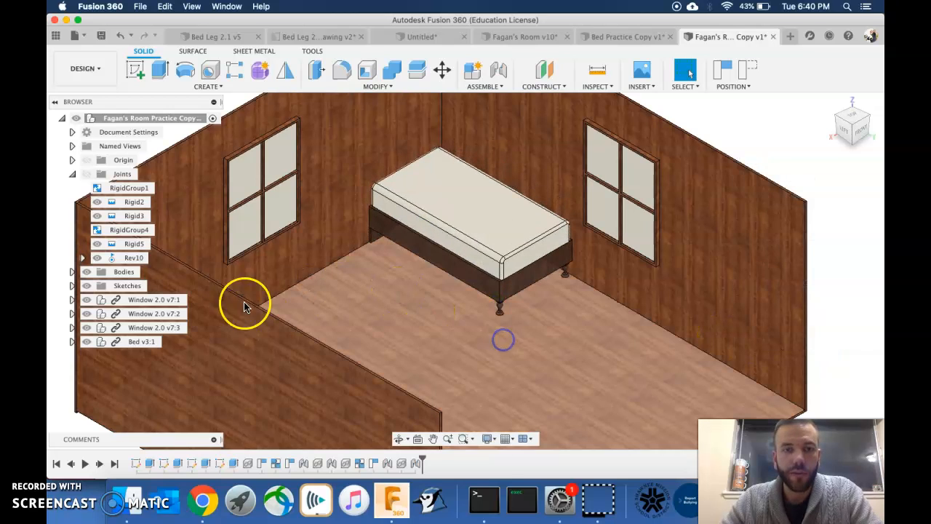
left_click_drag(433, 197, 414, 251)
scroll(428, 235, "down", 5)
scroll(498, 220, "down", 3)
mouse_move(470, 333)
left_mouse_down()
mouse_move(468, 255)
mouse_move(410, 192)
mouse_move(311, 189)
mouse_move(497, 258)
mouse_move(499, 269)
left_mouse_up()
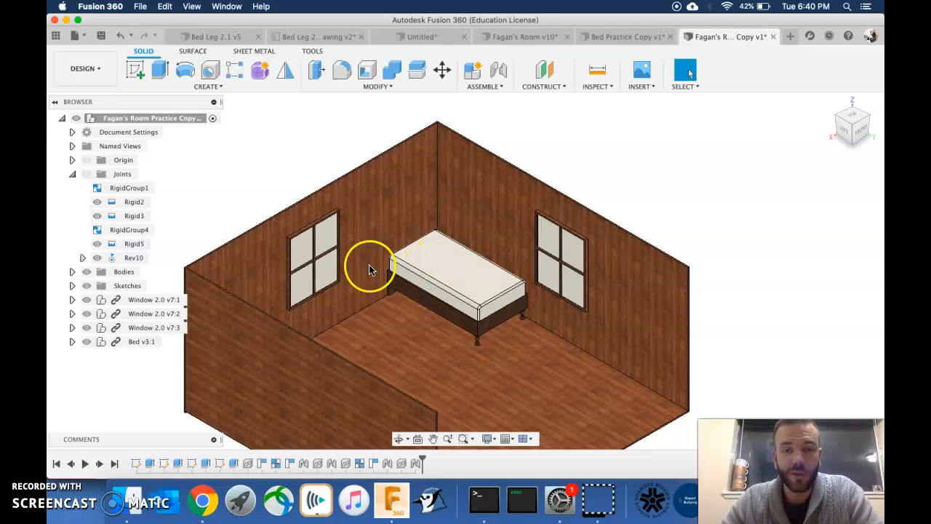
Animate the bed's Rev10 joint to review its motion between the limits.
right_click(124, 262)
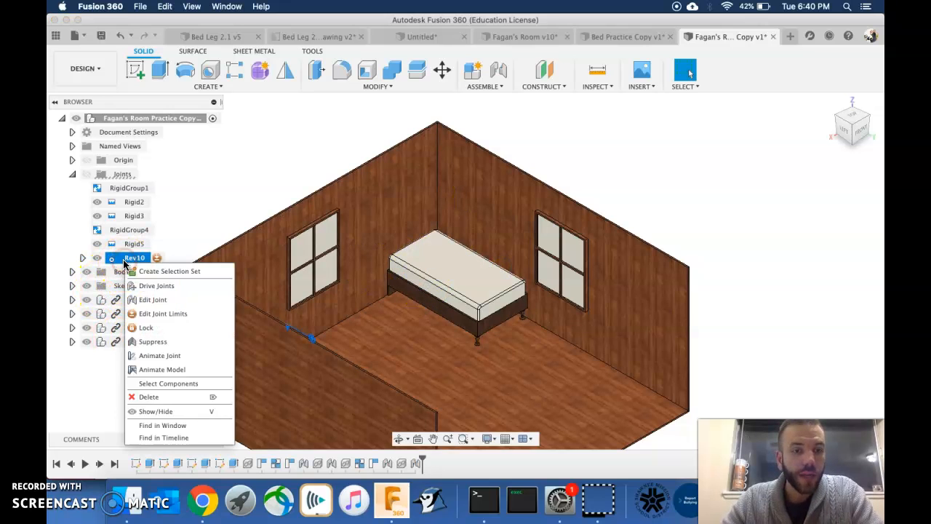
left_click(162, 356)
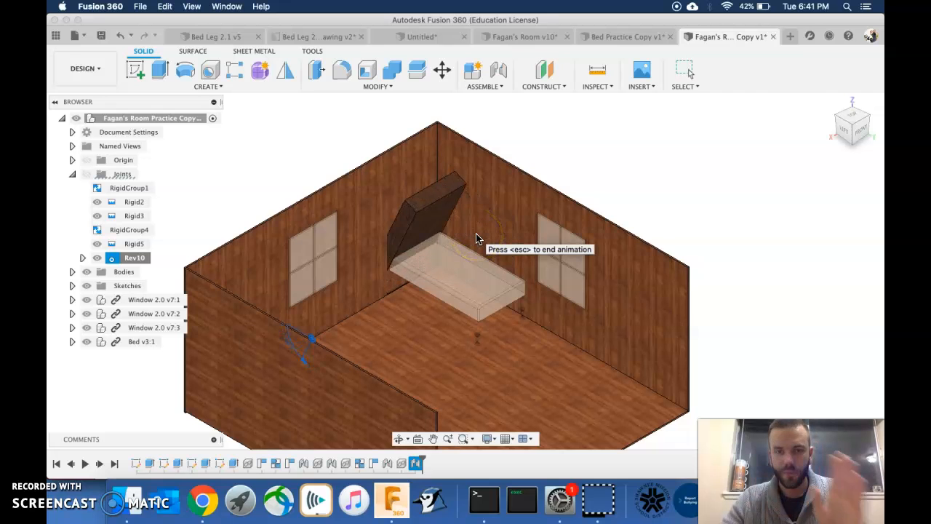
left_click(376, 270)
left_click(70, 464)
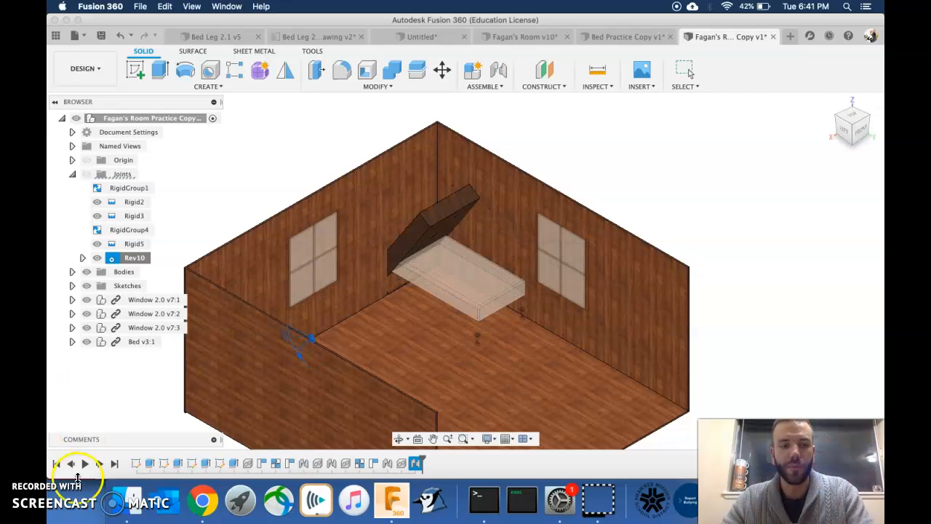